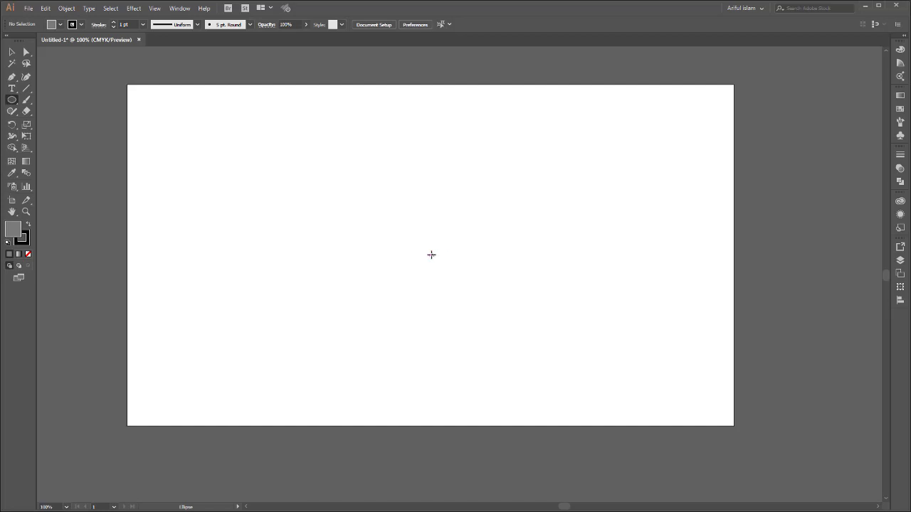
# - Create a 200 by 200 px circle through the Ellipse dialog
pyautogui.click(430, 255)
pyautogui.write('200')
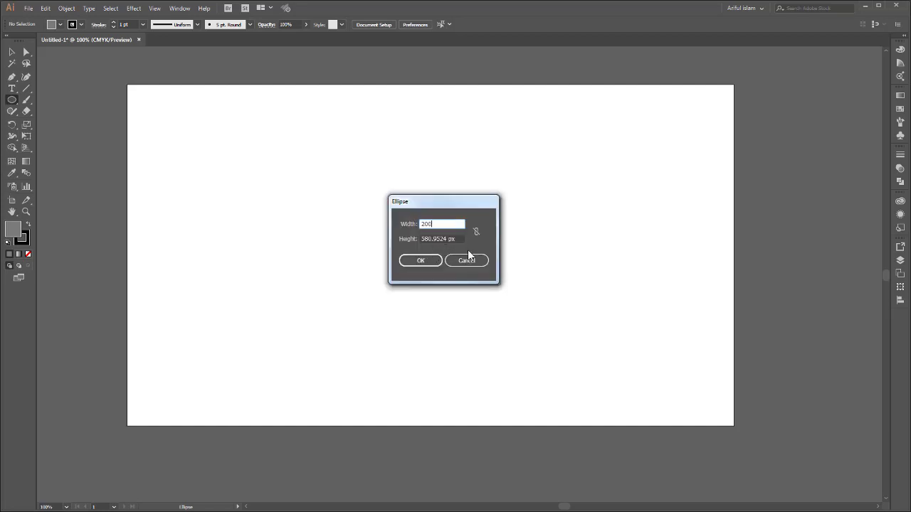
pyautogui.press('Tab')
pyautogui.press('BackSpace')
pyautogui.write('200')
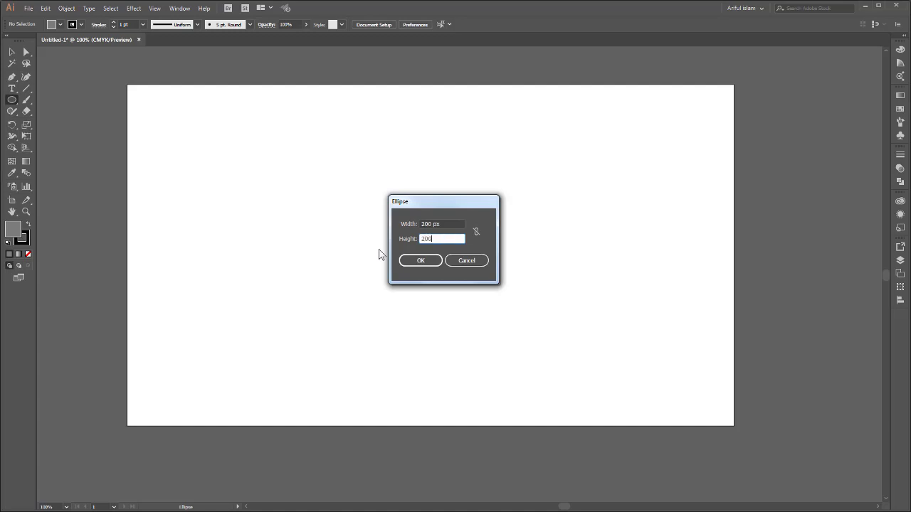
pyautogui.click(420, 264)
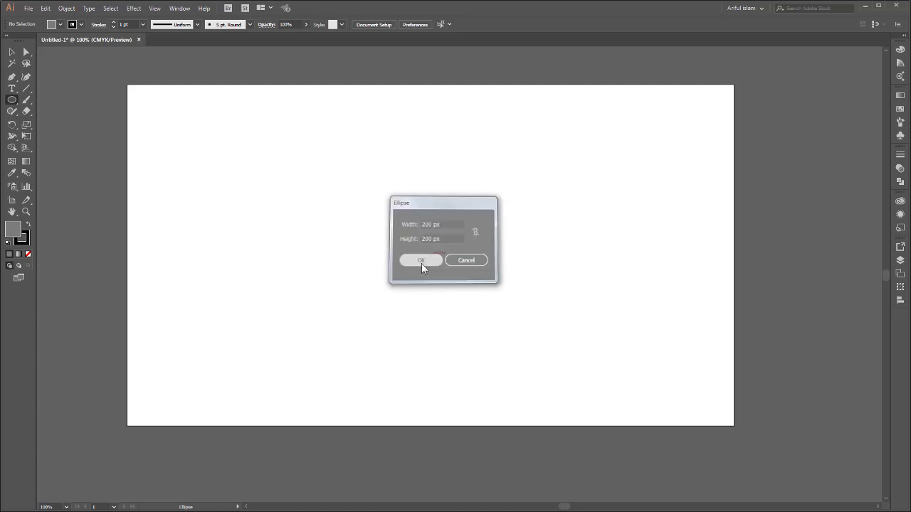
# - Move the circle to the centre of the artboard and open the Ellipse dialog for another ellipse
pyautogui.click(11, 52)
pyautogui.moveTo(481, 299); pyautogui.dragTo(431, 242)
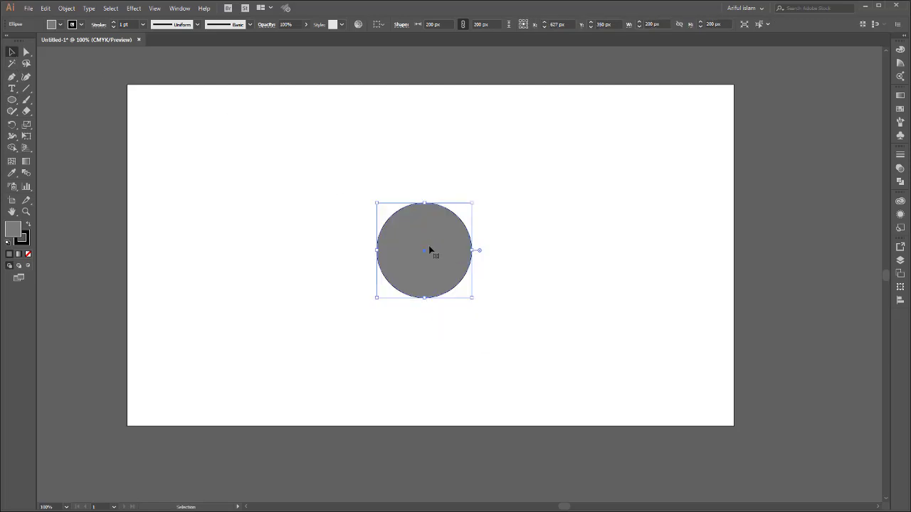
pyautogui.click(12, 100)
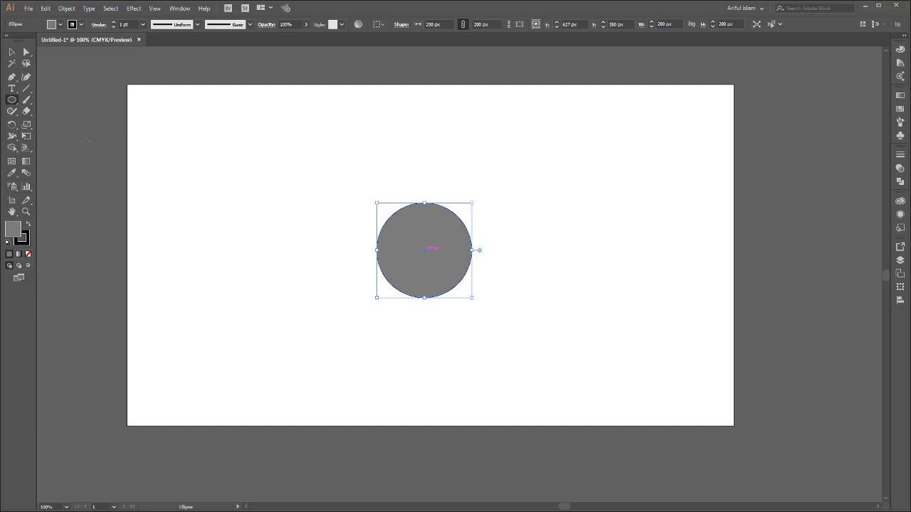
pyautogui.click(423, 252)
# - Create a 100 by 100 px circle and centre it inside the 200 px circle
pyautogui.write('100')
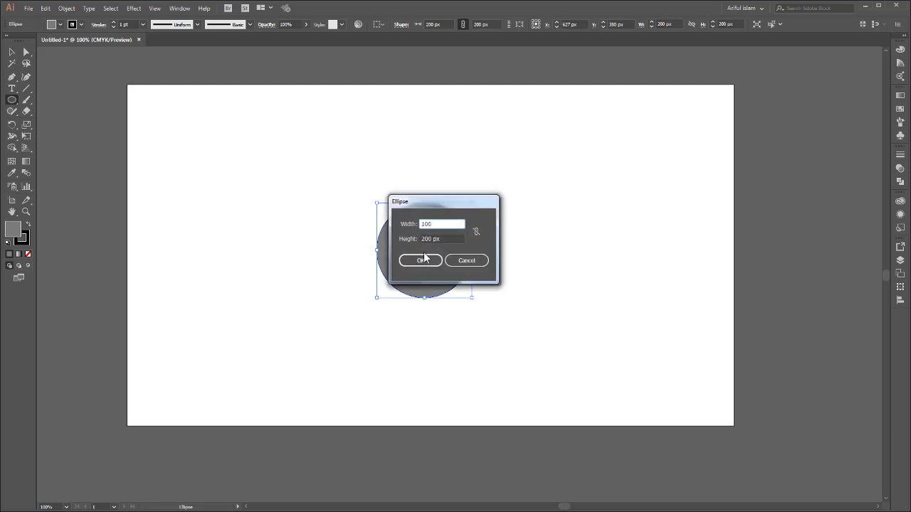
pyautogui.press('Tab')
pyautogui.write('10')
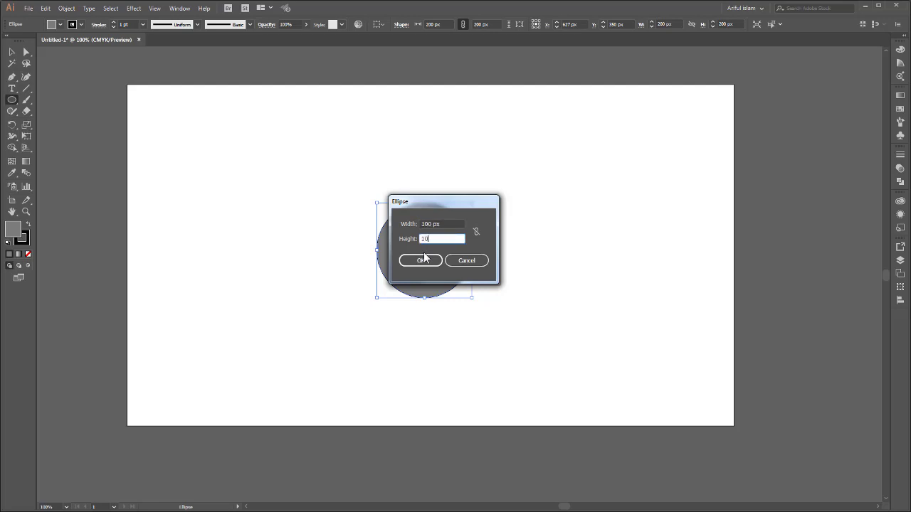
pyautogui.click(424, 258)
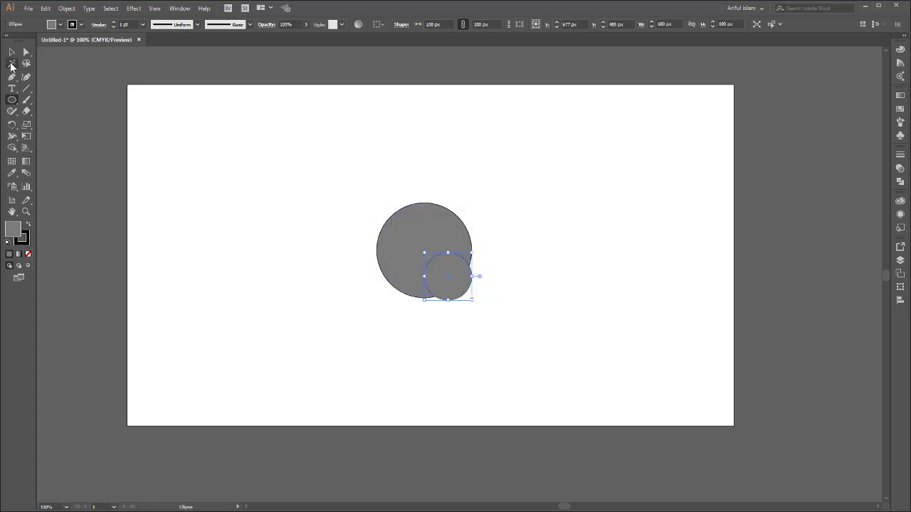
pyautogui.press('v')
pyautogui.moveTo(237, 122); pyautogui.dragTo(689, 476)
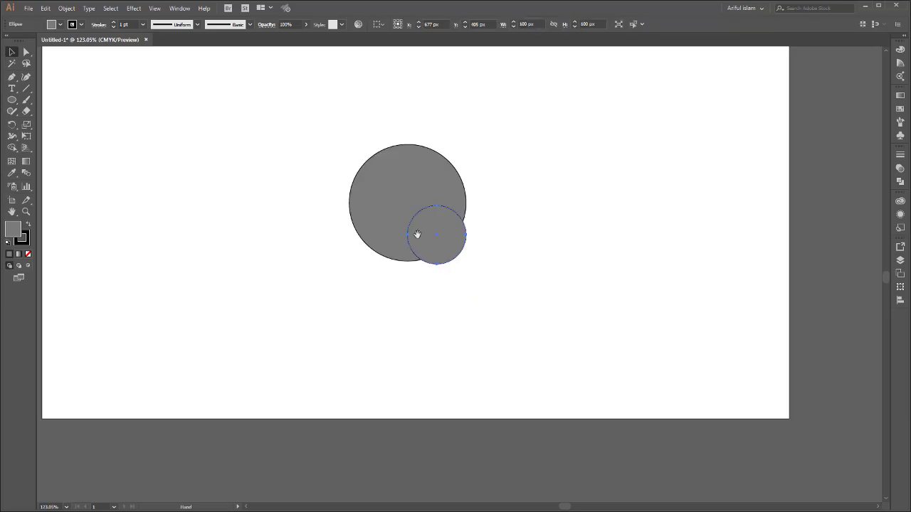
pyautogui.moveTo(415, 236); pyautogui.dragTo(482, 299)
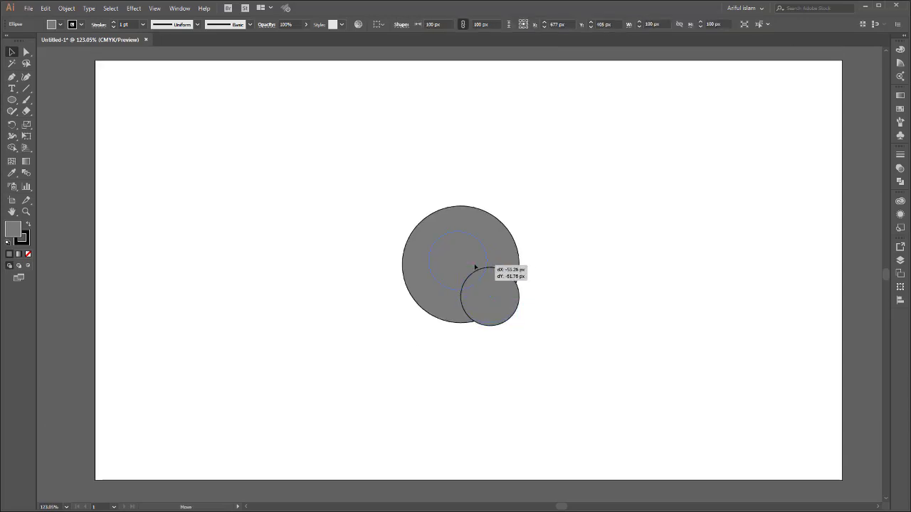
pyautogui.moveTo(496, 283); pyautogui.dragTo(491, 265)
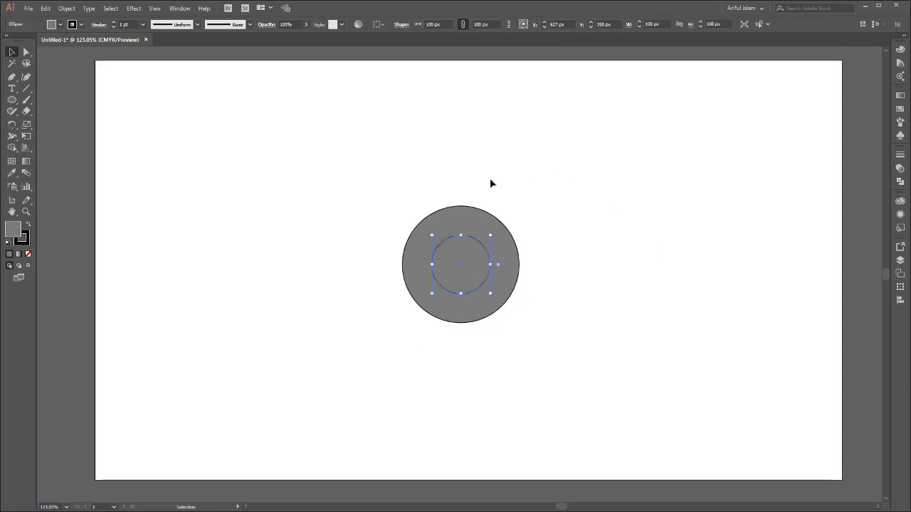
# - Give the small circle a light grey fill and remove both circles' outlines
pyautogui.click(27, 254)
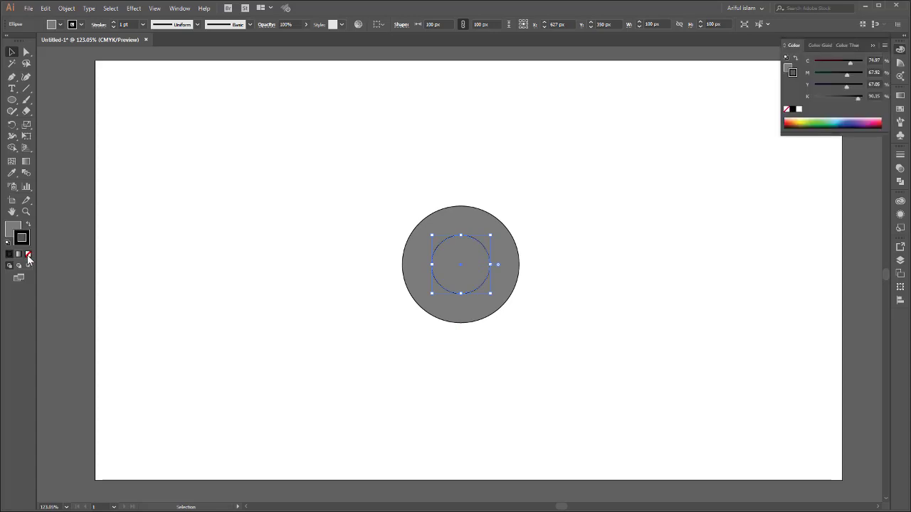
pyautogui.doubleClick(13, 229)
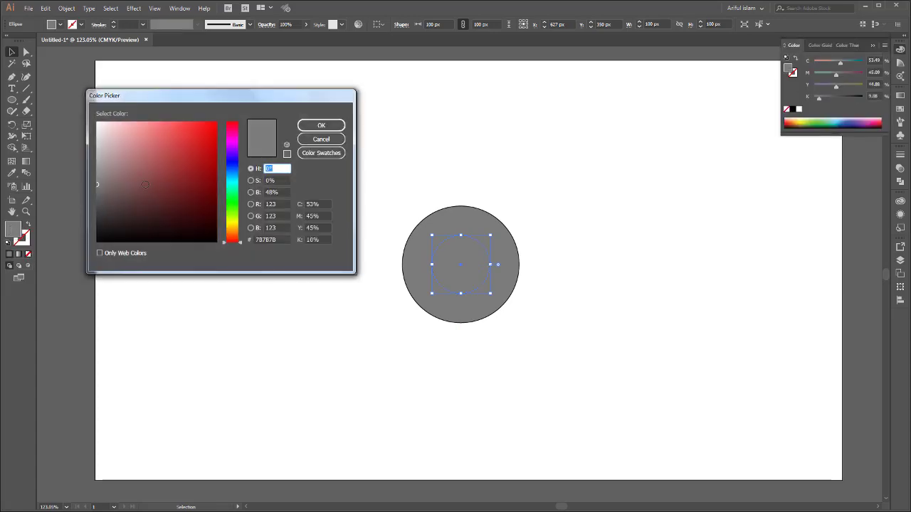
pyautogui.click(100, 163)
pyautogui.click(317, 128)
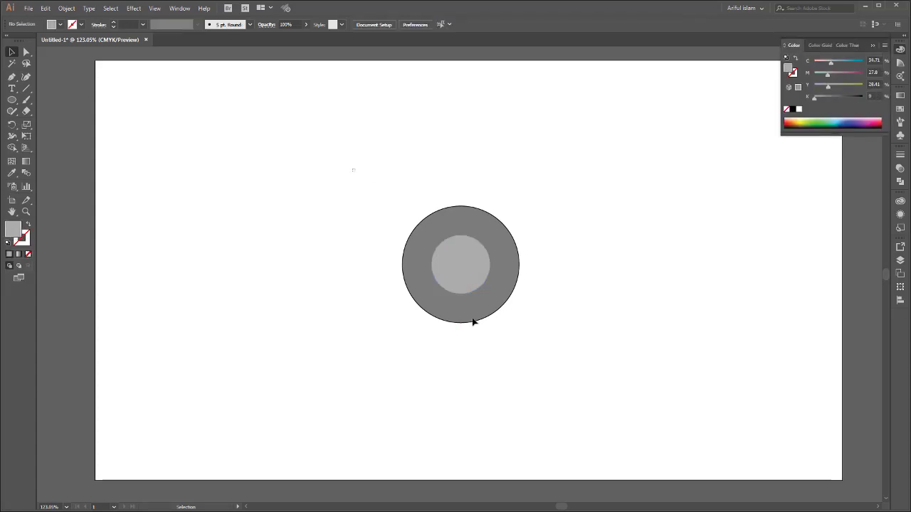
pyautogui.click(474, 318)
pyautogui.click(554, 252)
pyautogui.click(506, 264)
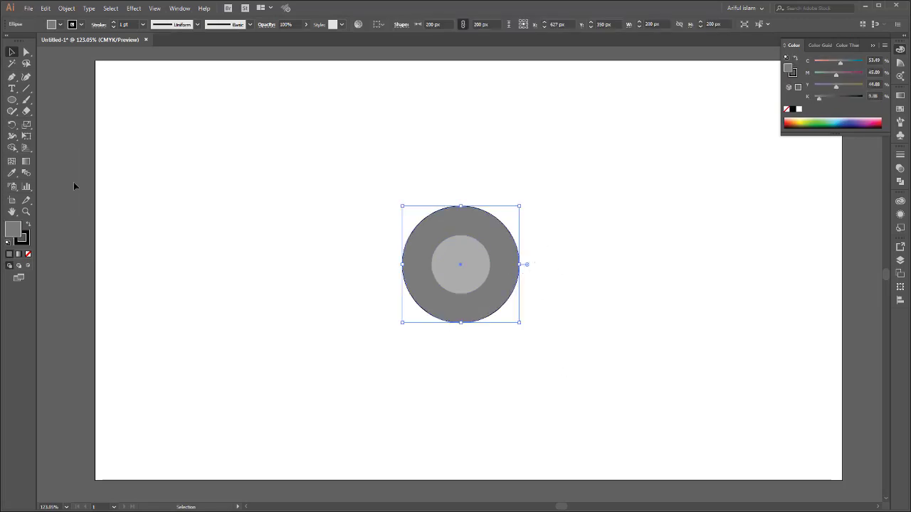
pyautogui.click(27, 254)
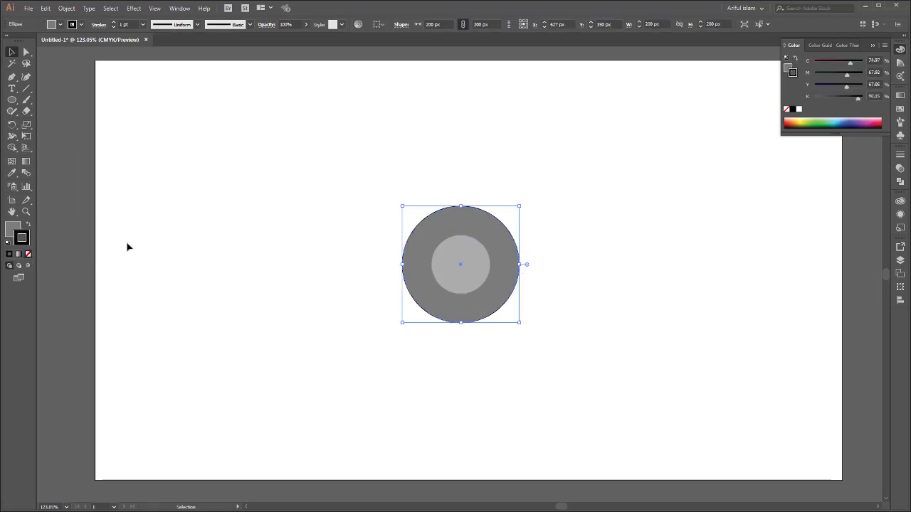
pyautogui.click(329, 154)
# - Align the small circle to the bottom edge of the large circle
pyautogui.moveTo(328, 154); pyautogui.dragTo(582, 367)
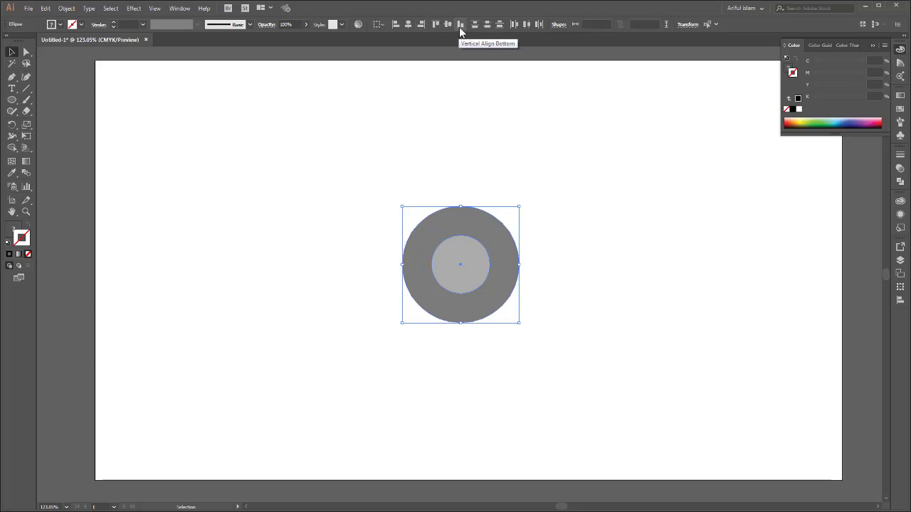
pyautogui.click(459, 26)
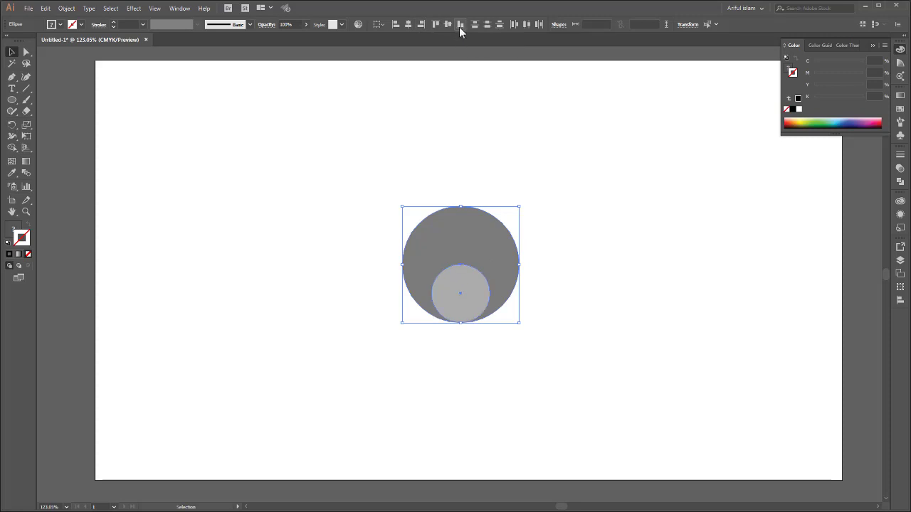
pyautogui.click(524, 175)
pyautogui.click(463, 278)
pyautogui.click(478, 308)
pyautogui.click(570, 298)
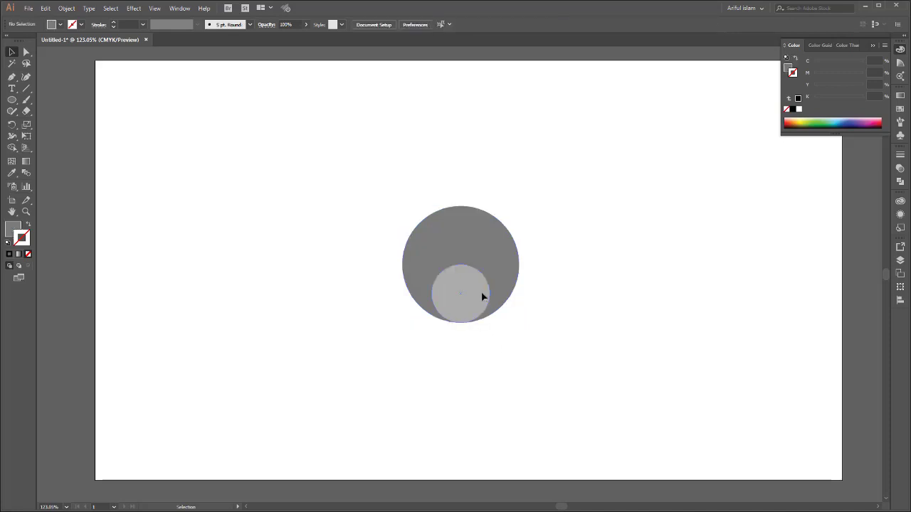
pyautogui.click(482, 297)
pyautogui.click(522, 197)
# - Subtract the small circle from the large one with Pathfinder Minus Front
pyautogui.moveTo(583, 141); pyautogui.dragTo(336, 350)
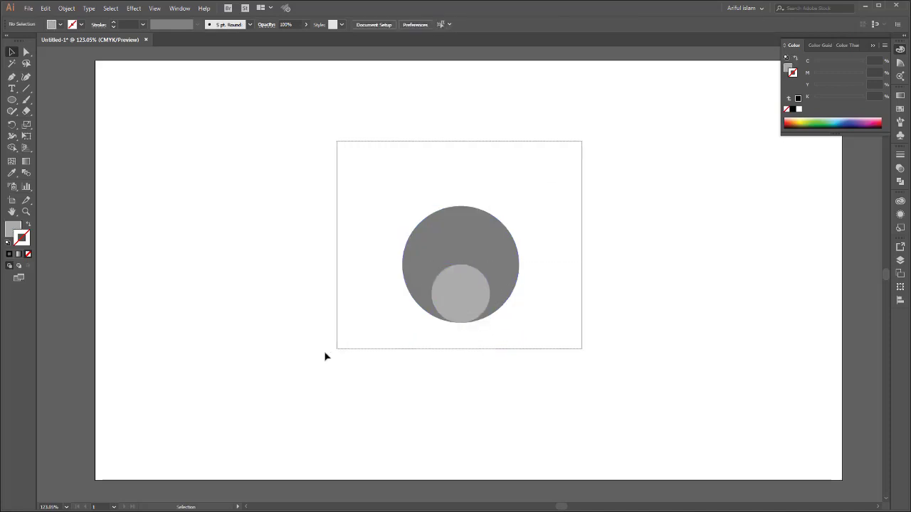
pyautogui.click(900, 180)
pyautogui.click(808, 176)
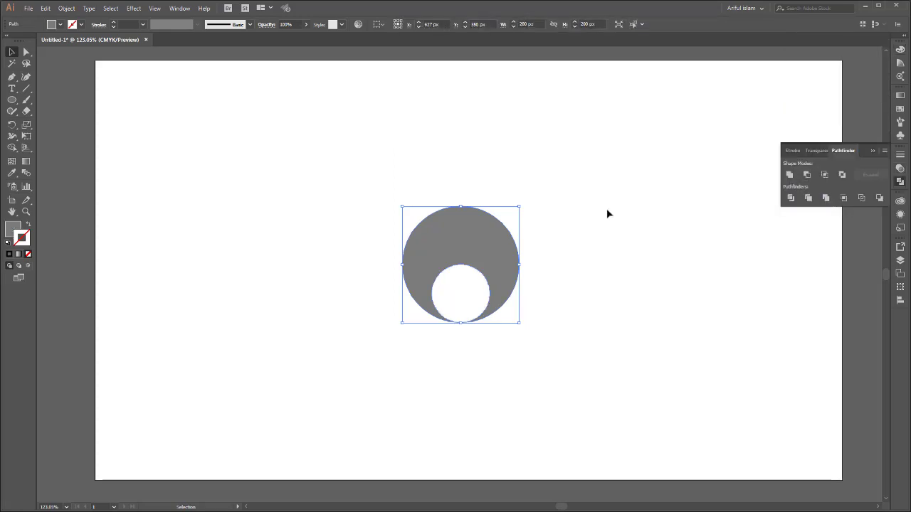
pyautogui.click(570, 167)
# - Draw black horizontal and vertical lines crossing at the notched circle's centre
pyautogui.click(461, 249)
pyautogui.click(26, 88)
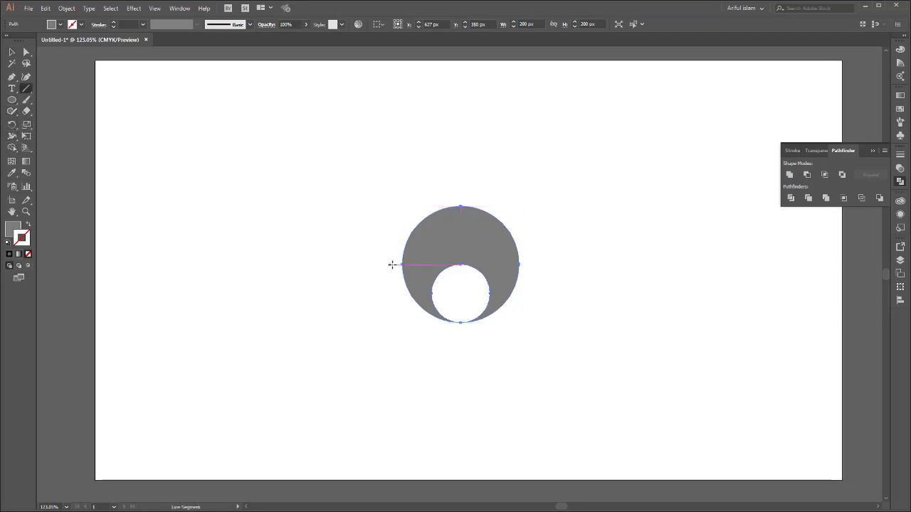
pyautogui.moveTo(395, 265); pyautogui.dragTo(577, 265)
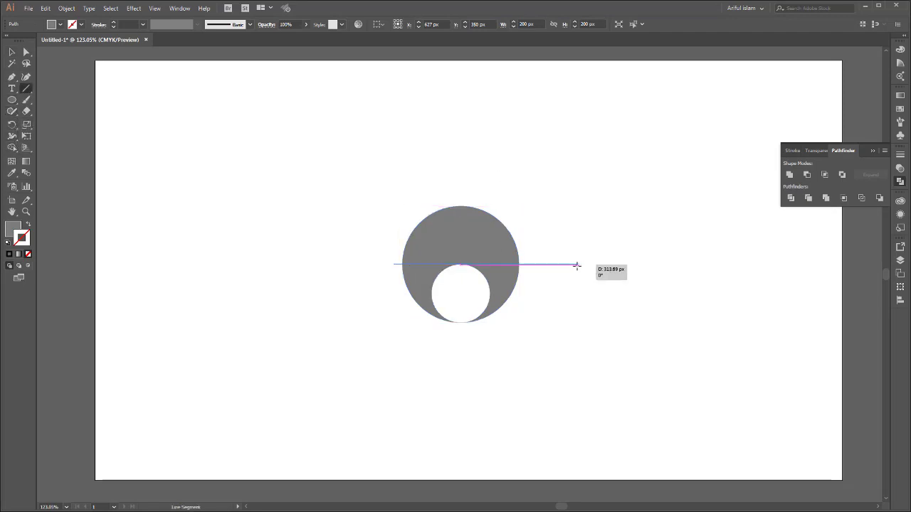
pyautogui.click(9, 255)
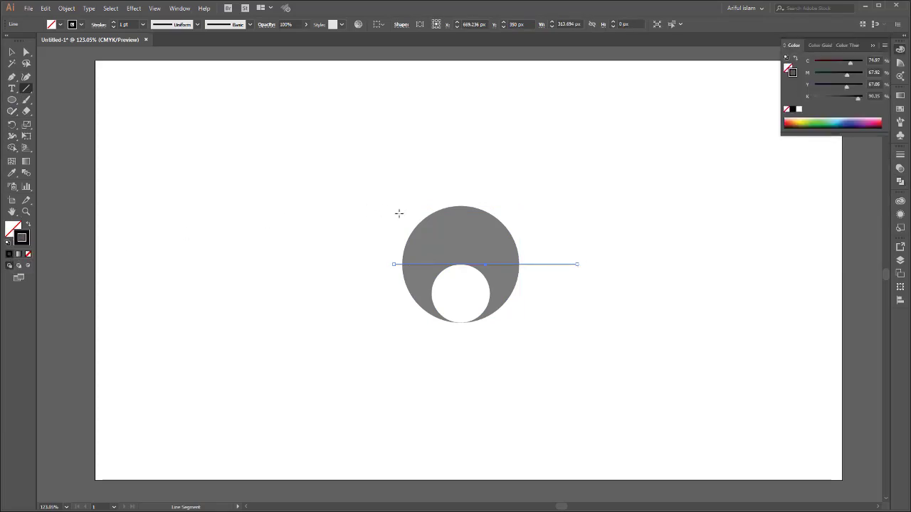
pyautogui.moveTo(461, 197); pyautogui.dragTo(460, 349)
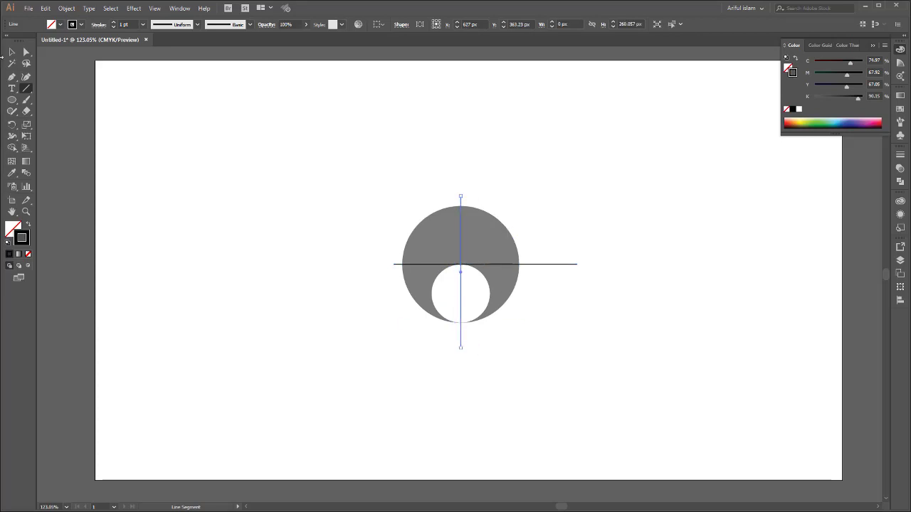
pyautogui.press('v')
# - Divide the notched circle into quarters along the two lines with Pathfinder
pyautogui.moveTo(358, 152)
pyautogui.mouseDown()
pyautogui.moveTo(567, 353)
pyautogui.moveTo(610, 381)
pyautogui.mouseUp()
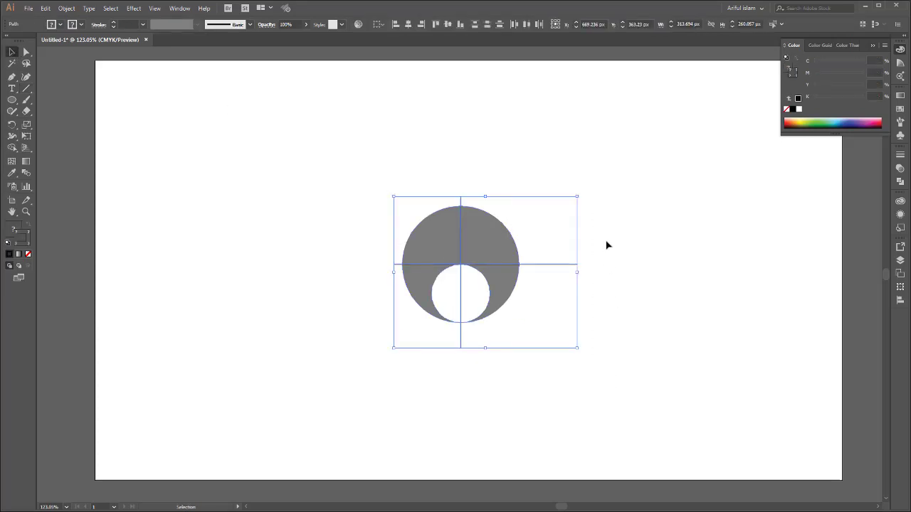
pyautogui.click(900, 181)
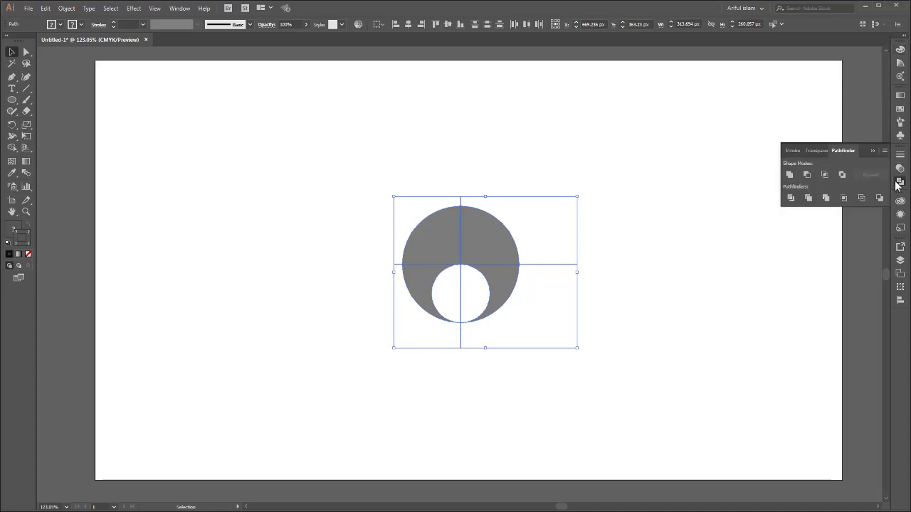
pyautogui.click(791, 202)
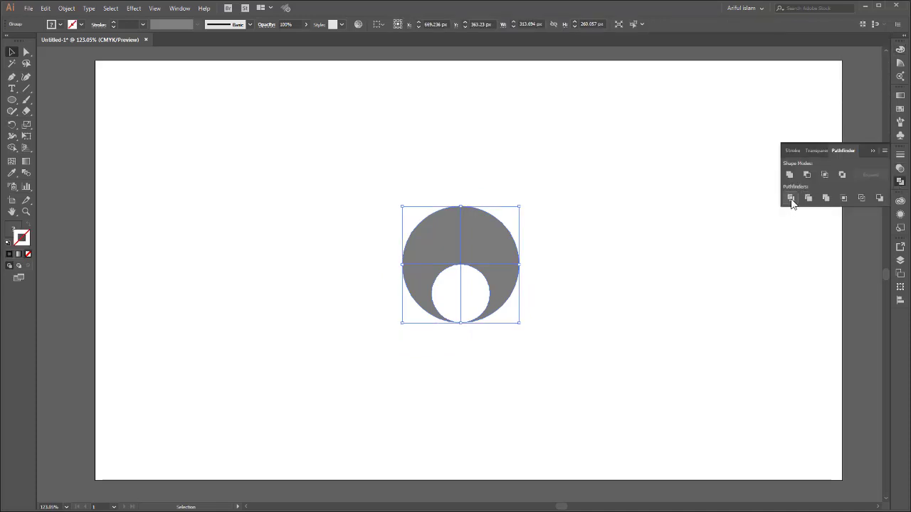
pyautogui.click(625, 221)
pyautogui.click(486, 236)
# - Delete the top-right, bottom-right and top-left pieces, keeping the lower-left crescent
pyautogui.click(26, 52)
pyautogui.click(524, 211)
pyautogui.click(492, 246)
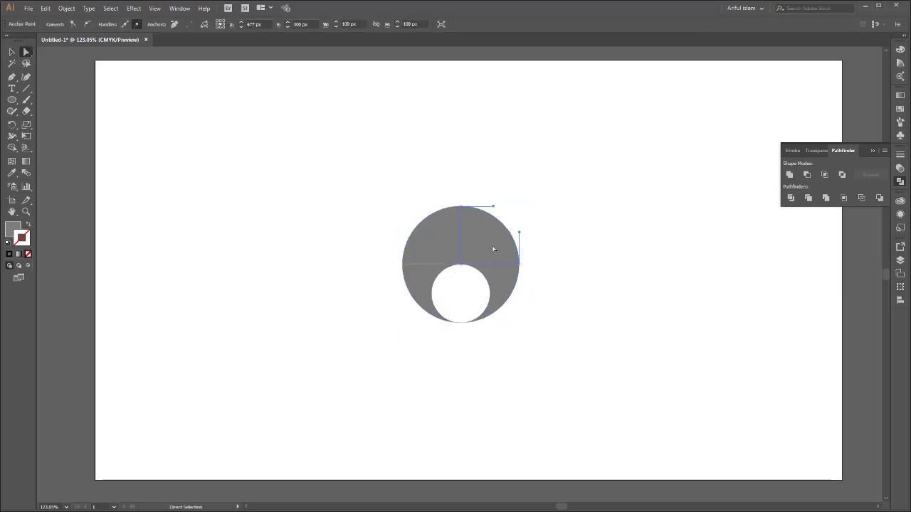
pyautogui.press('Delete')
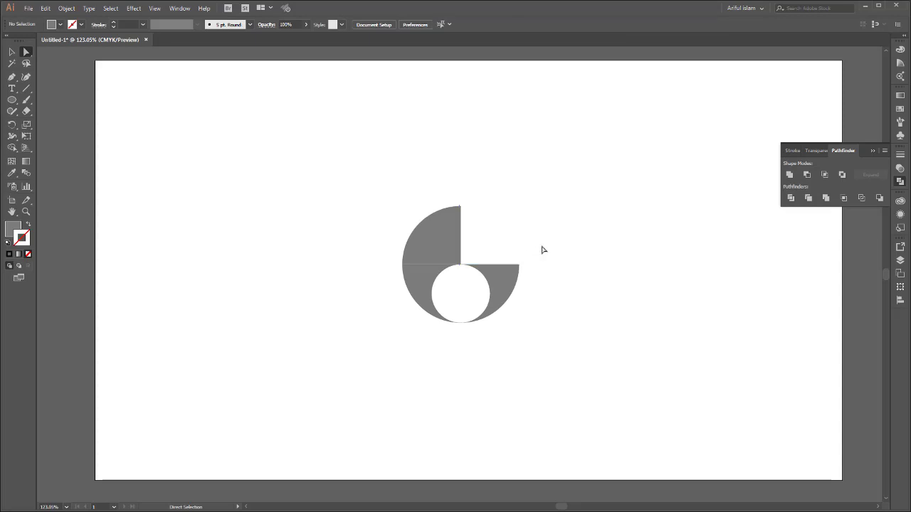
pyautogui.moveTo(543, 260); pyautogui.dragTo(510, 284)
pyautogui.press('Delete')
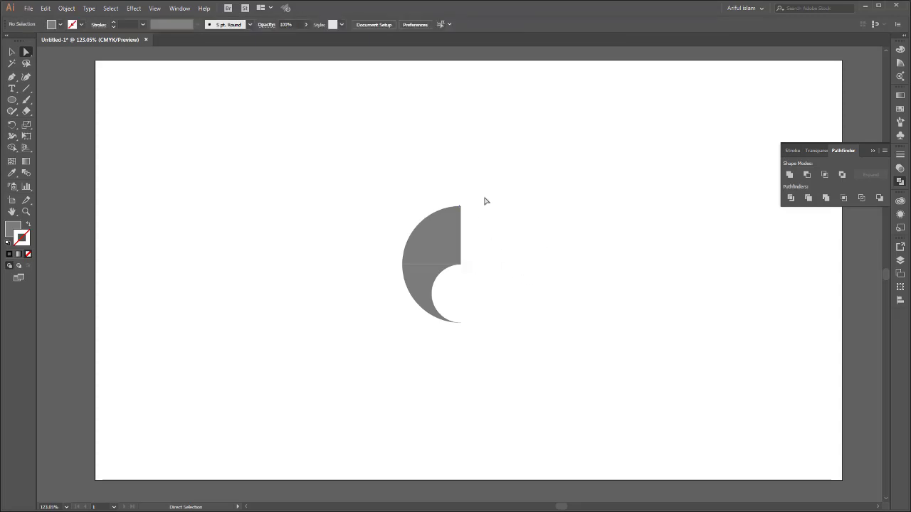
pyautogui.moveTo(420, 225); pyautogui.dragTo(420, 227)
pyautogui.press('Delete')
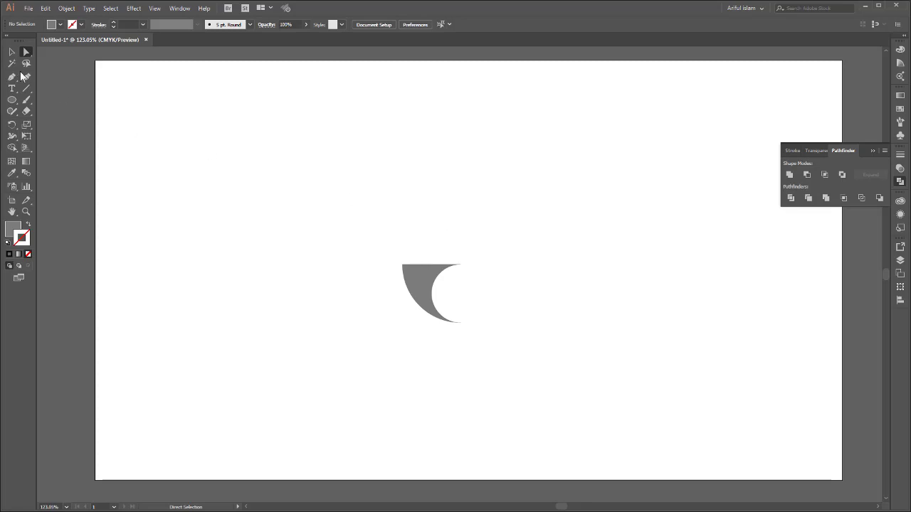
pyautogui.click(12, 52)
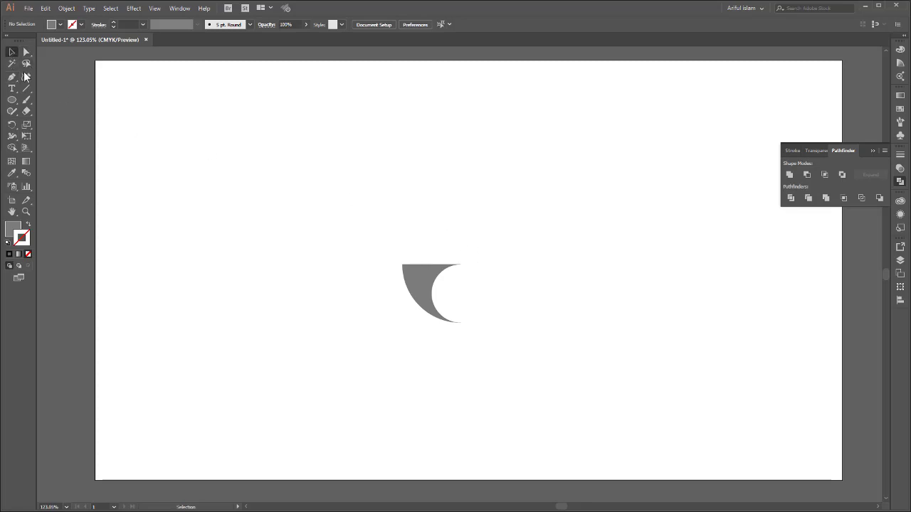
# - Paste the 100 px light grey circle into the crescent's notch and select both shapes together
pyautogui.hotkey('ctrl', 'v')
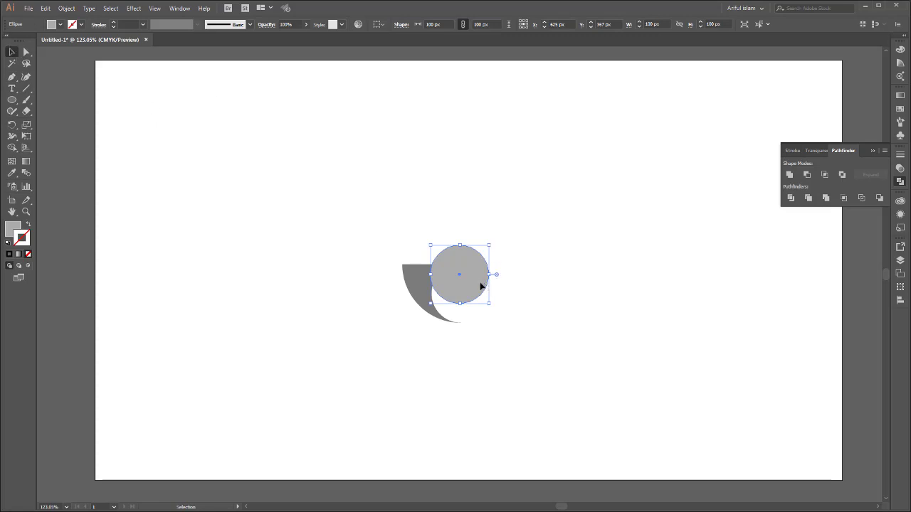
pyautogui.moveTo(481, 282); pyautogui.dragTo(481, 304)
pyautogui.click(297, 195)
pyautogui.moveTo(312, 206); pyautogui.dragTo(579, 399)
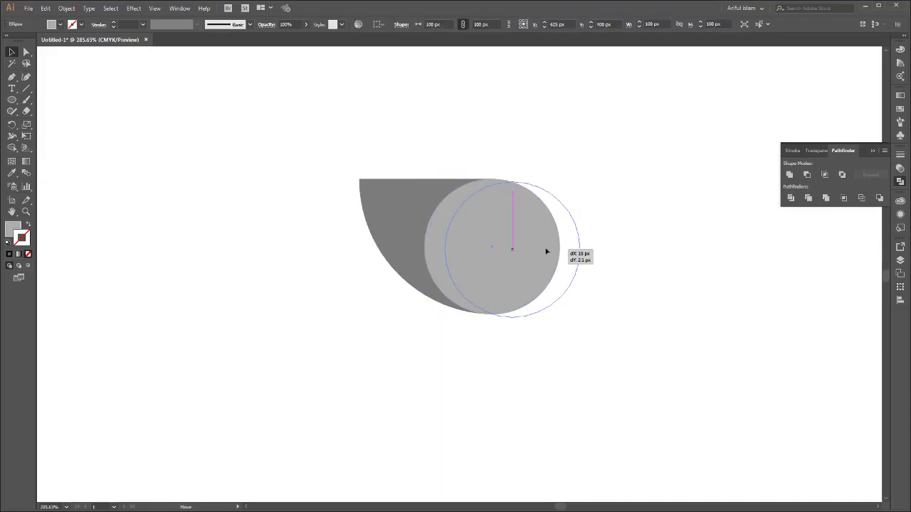
pyautogui.moveTo(539, 249)
pyautogui.mouseDown()
pyautogui.moveTo(584, 252)
pyautogui.moveTo(480, 259)
pyautogui.mouseUp()
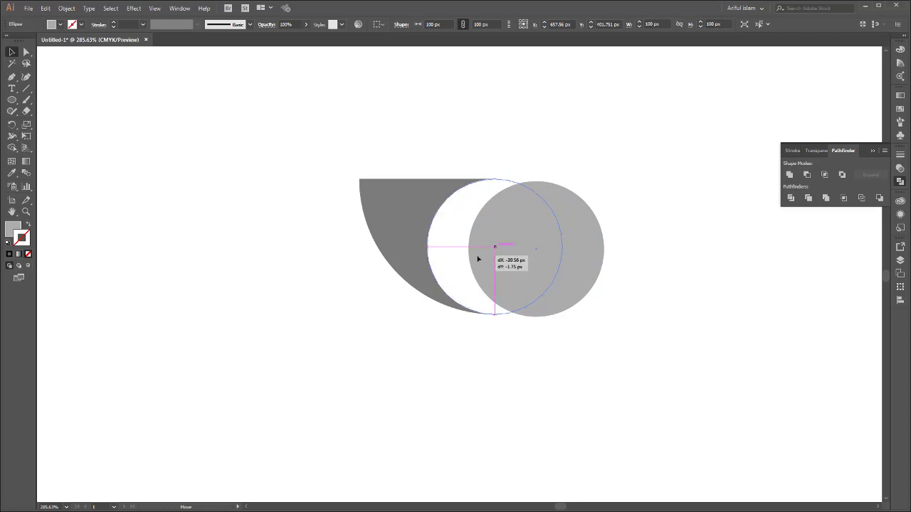
pyautogui.moveTo(479, 259); pyautogui.dragTo(476, 259)
pyautogui.hotkey('ctrl', 'a')
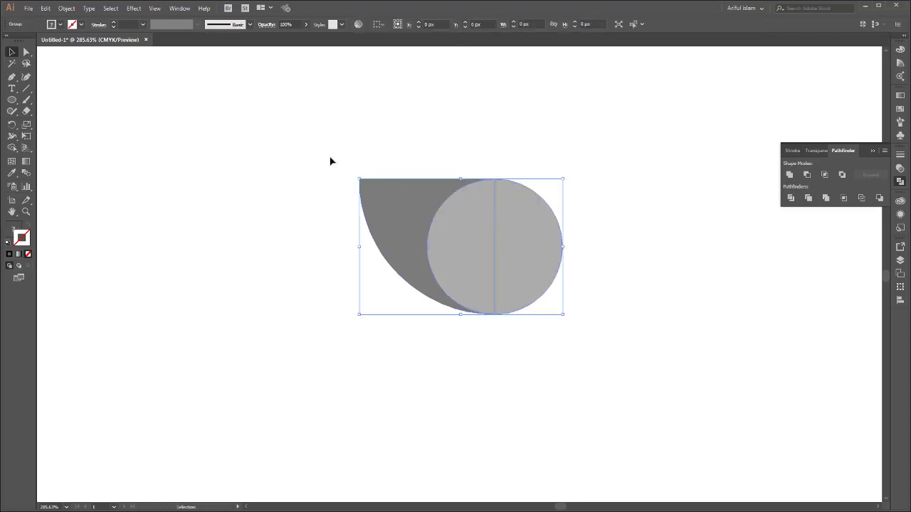
pyautogui.click(342, 184)
pyautogui.click(383, 197)
# - Remove the crescent's top-right anchor point
pyautogui.click(27, 52)
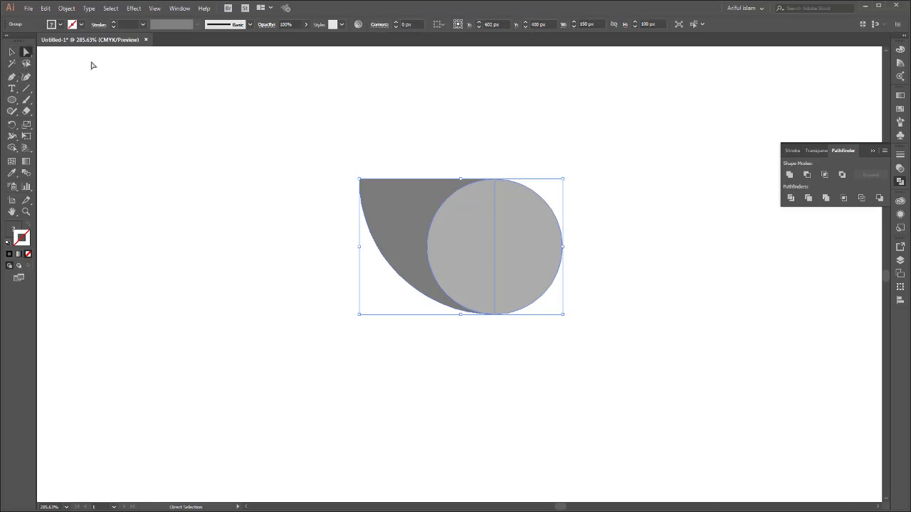
pyautogui.moveTo(320, 138); pyautogui.dragTo(406, 220)
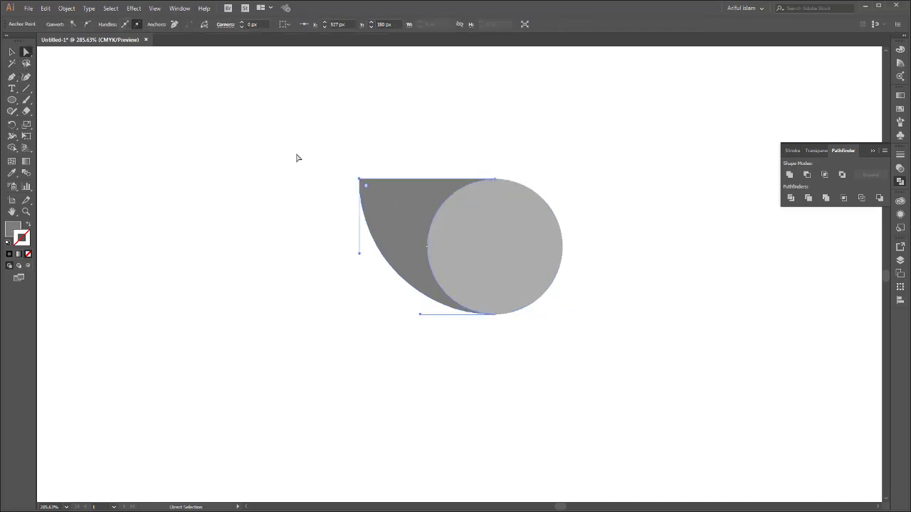
pyautogui.click(415, 199)
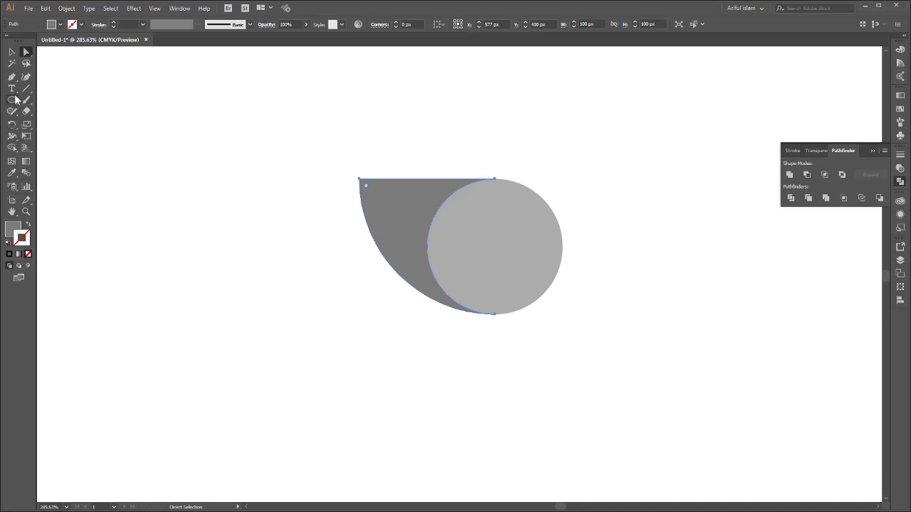
pyautogui.moveTo(13, 82); pyautogui.dragTo(47, 102)
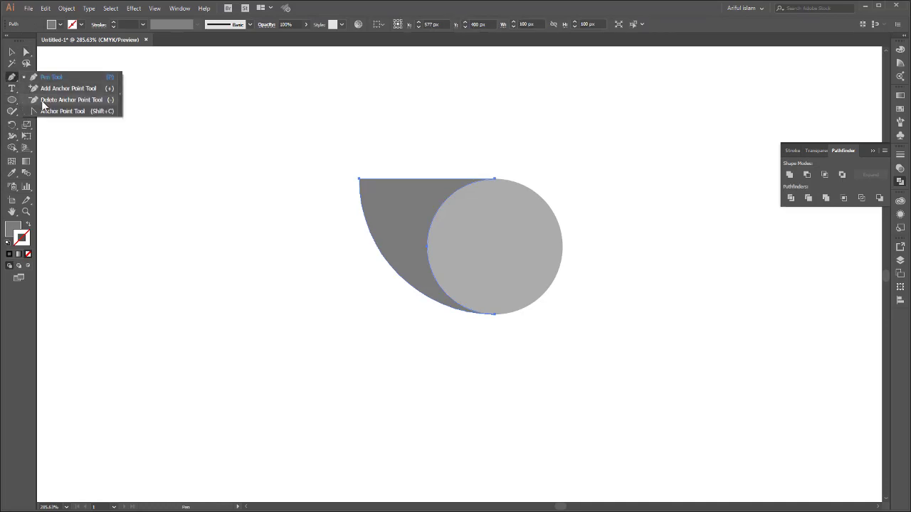
pyautogui.click(496, 180)
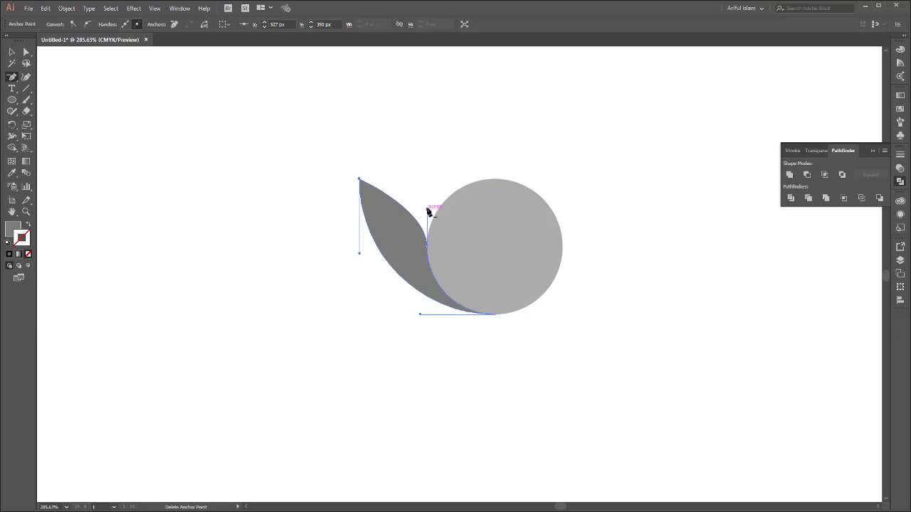
# - Drag the curve handles to bend the crescent into a pointed leaf
pyautogui.click(25, 52)
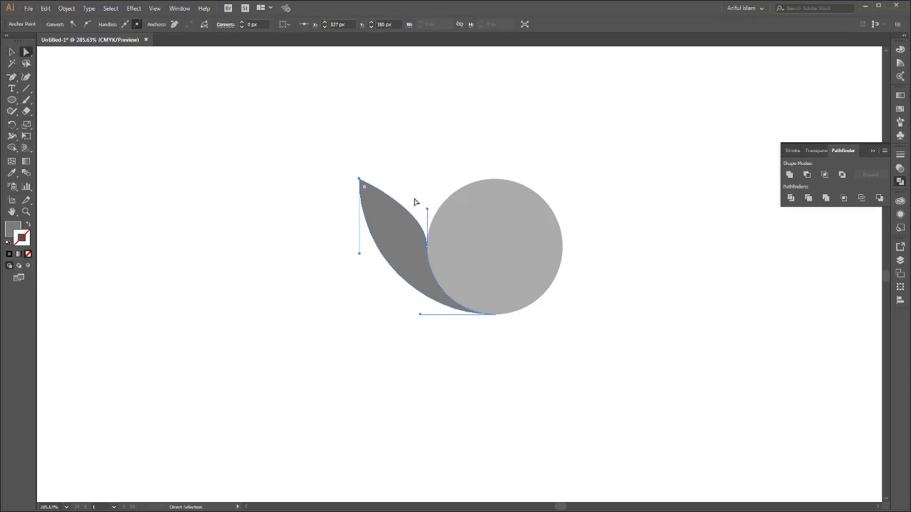
pyautogui.moveTo(427, 208); pyautogui.dragTo(427, 178)
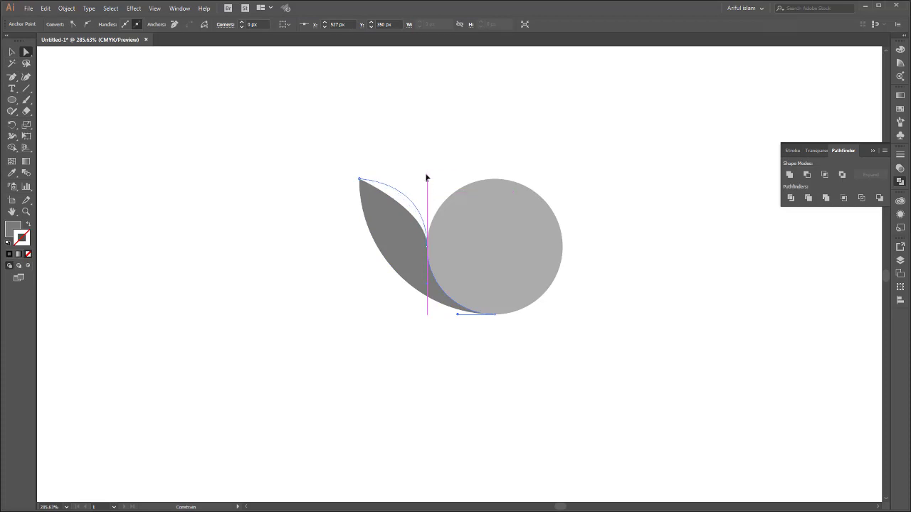
pyautogui.moveTo(427, 178); pyautogui.dragTo(429, 180)
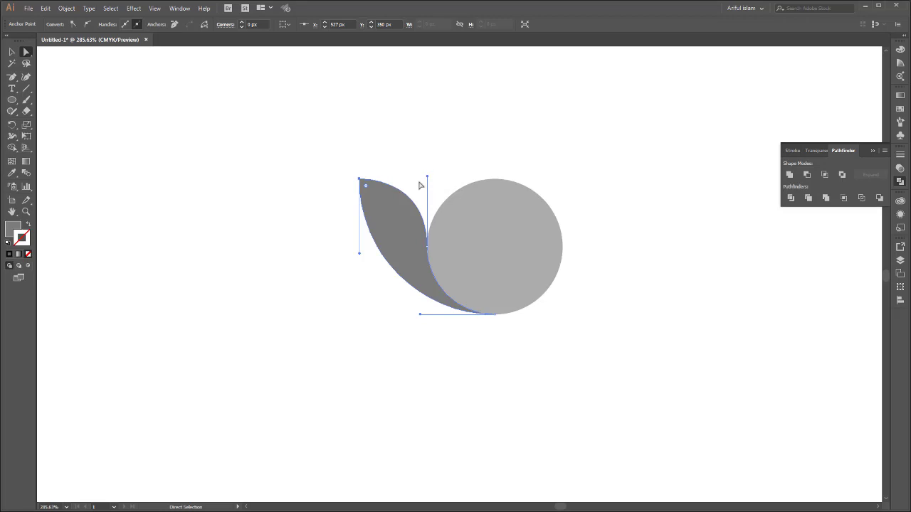
pyautogui.moveTo(427, 175); pyautogui.dragTo(427, 172)
pyautogui.click(12, 51)
# - Select the leaf-and-circle group, then try deleting the circle's top anchor and undo it
pyautogui.moveTo(289, 120); pyautogui.dragTo(708, 353)
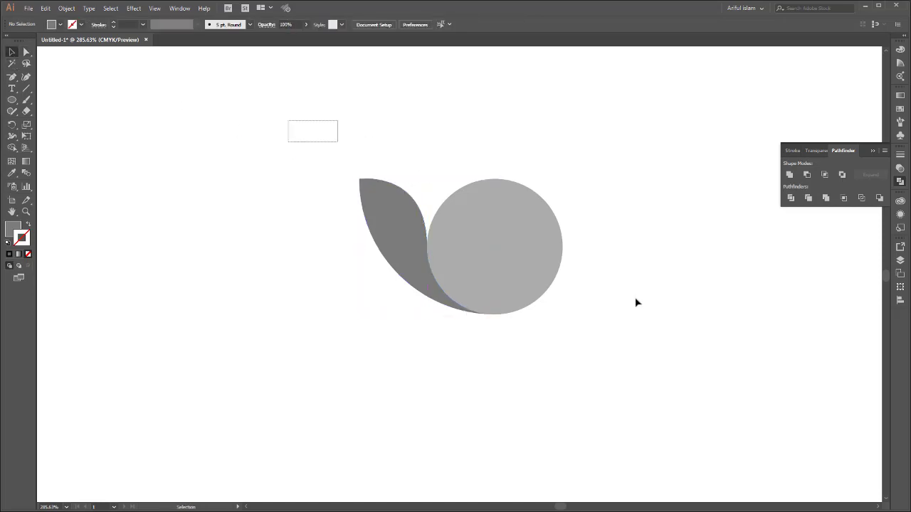
pyautogui.click(324, 279)
pyautogui.click(415, 237)
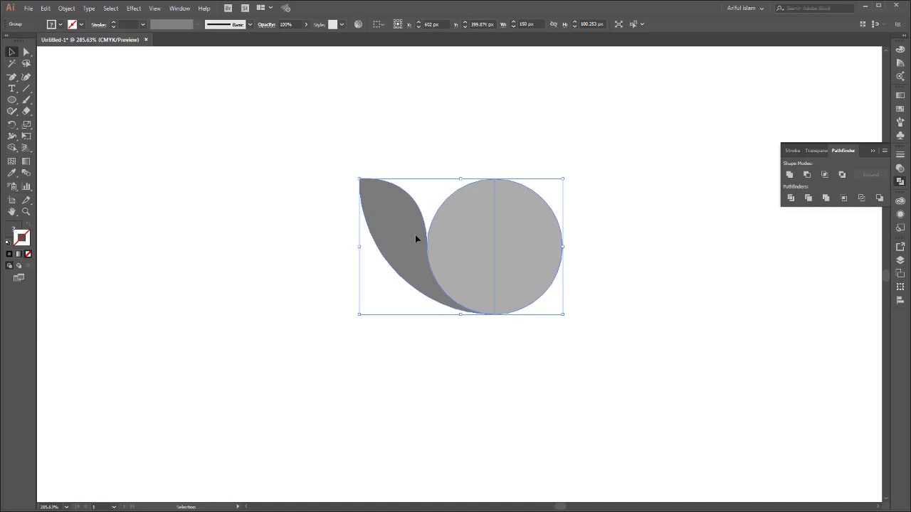
pyautogui.click(12, 123)
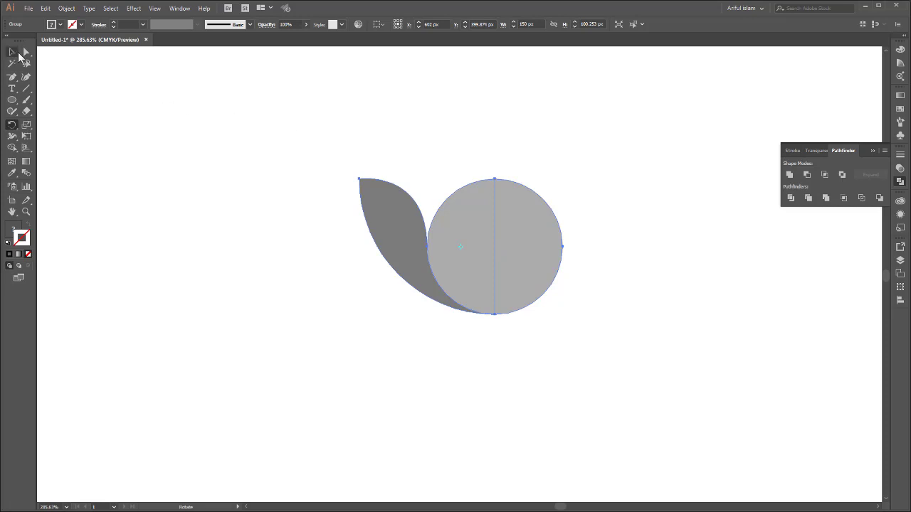
pyautogui.click(25, 51)
pyautogui.click(329, 195)
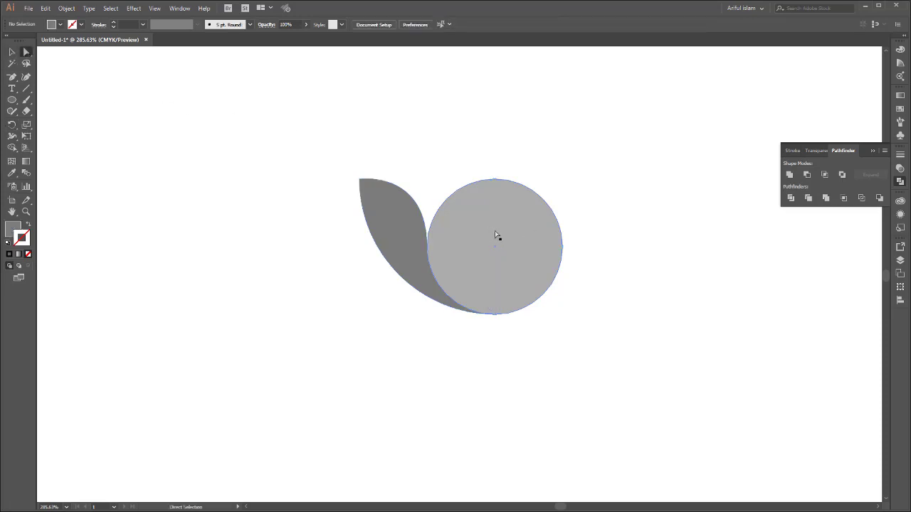
pyautogui.click(497, 235)
pyautogui.click(609, 204)
pyautogui.click(518, 222)
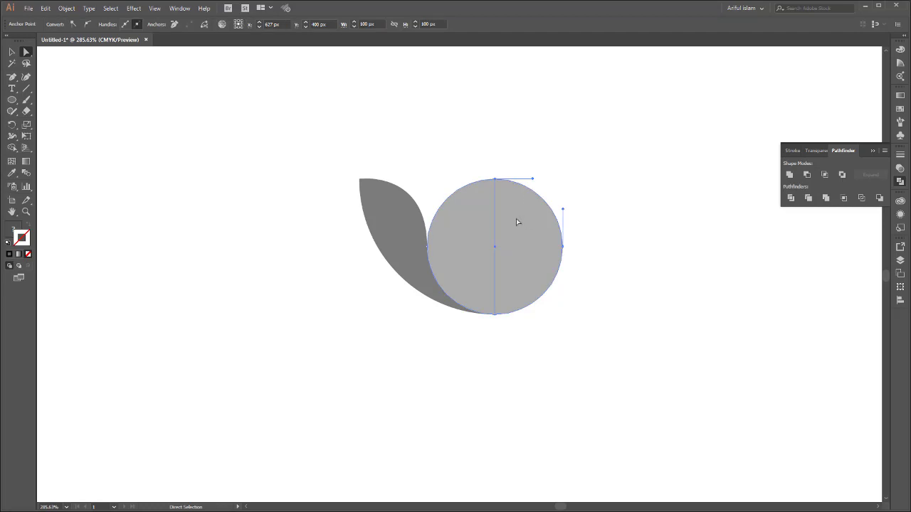
pyautogui.click(504, 183)
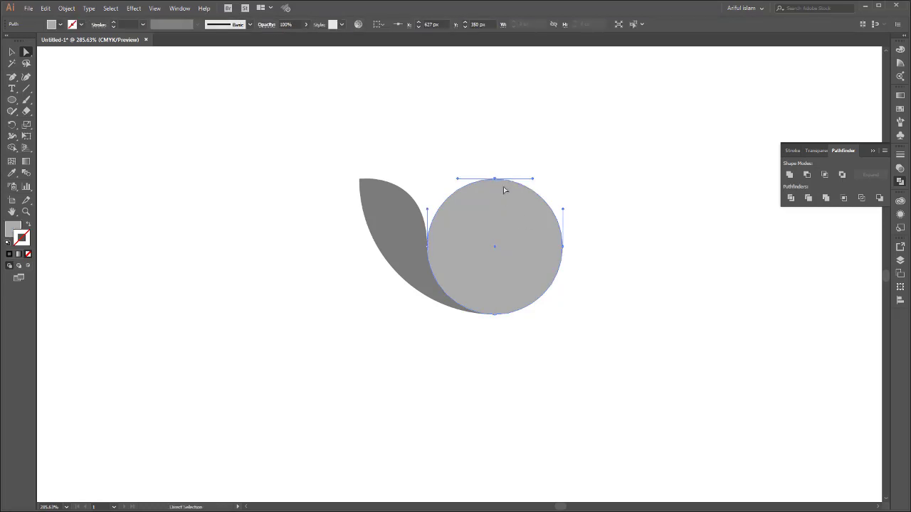
pyautogui.press('Delete')
pyautogui.press('Delete')
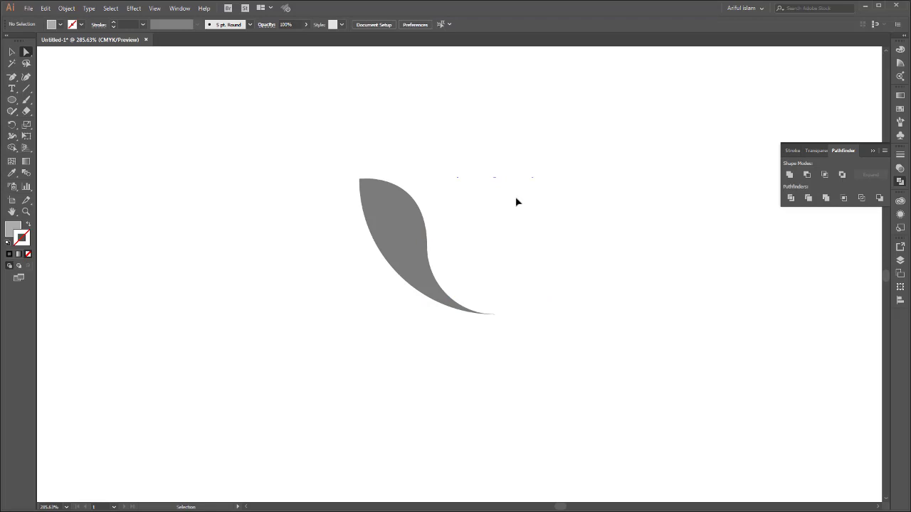
pyautogui.hotkey('ctrl', 'z')
pyautogui.hotkey('ctrl', 'z')
# - Delete the helper semicircle, leaving only the grey leaf, and open a 100 by 100 px Ellipse dialog
pyautogui.hotkey('ctrl', 'shift', 'a')
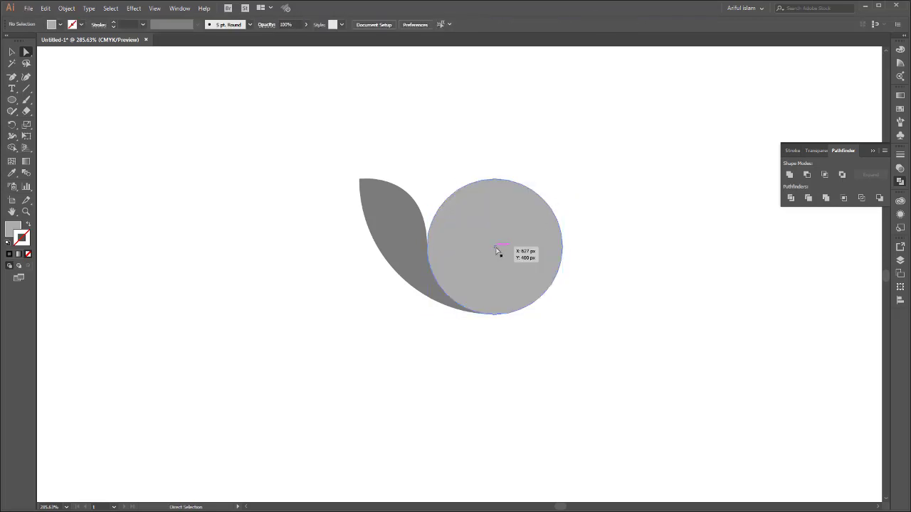
pyautogui.click(496, 250)
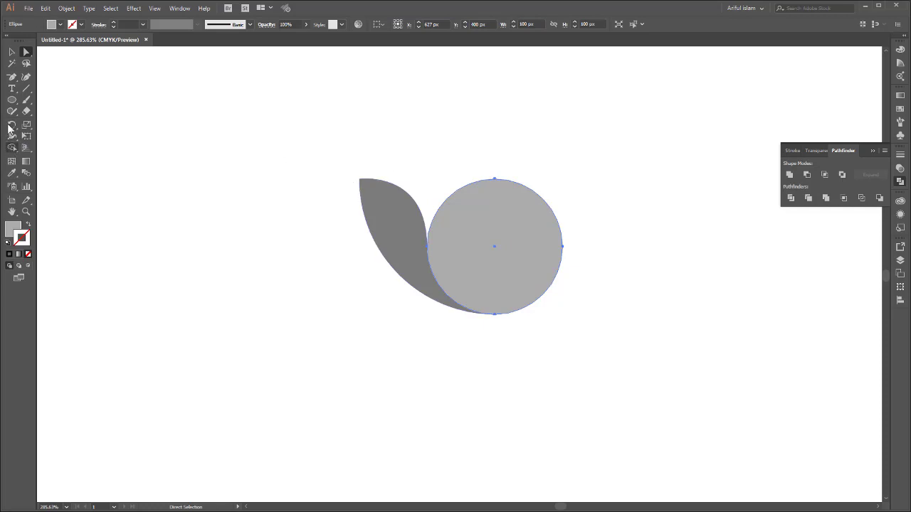
pyautogui.click(11, 52)
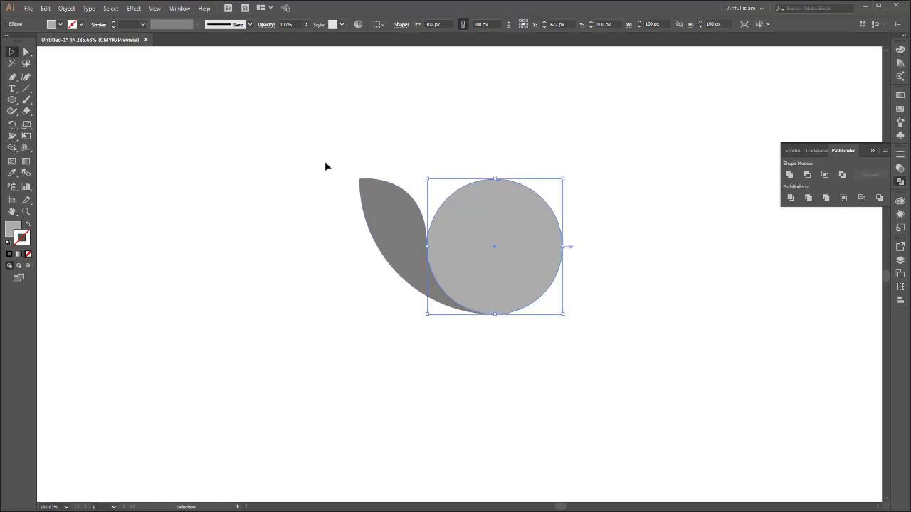
pyautogui.keyDown('shift'); pyautogui.click(385, 200); pyautogui.keyUp('shift')
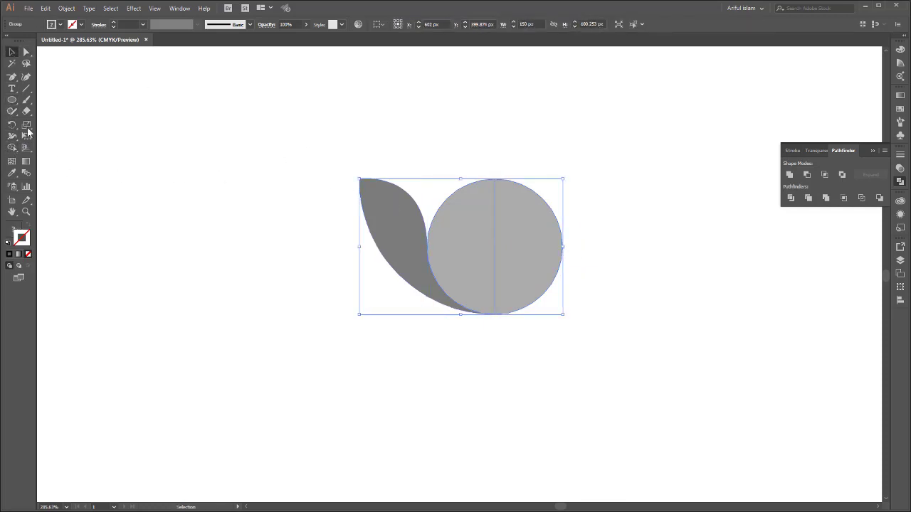
pyautogui.moveTo(592, 191); pyautogui.dragTo(527, 225)
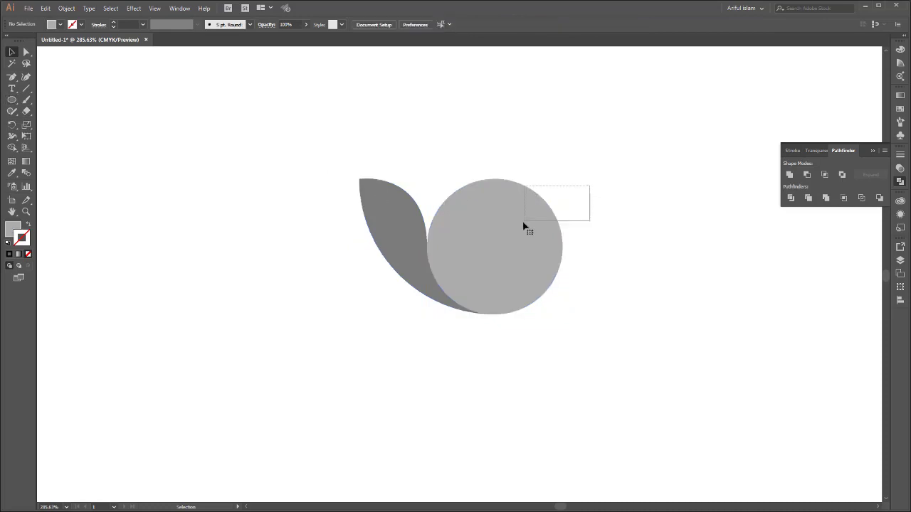
pyautogui.click(569, 221)
pyautogui.click(25, 52)
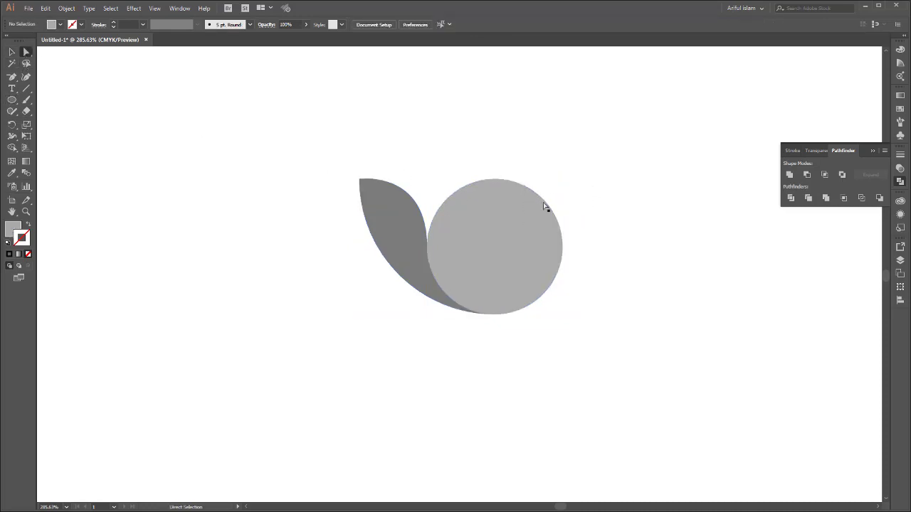
pyautogui.press('/')
pyautogui.moveTo(546, 153); pyautogui.dragTo(473, 221)
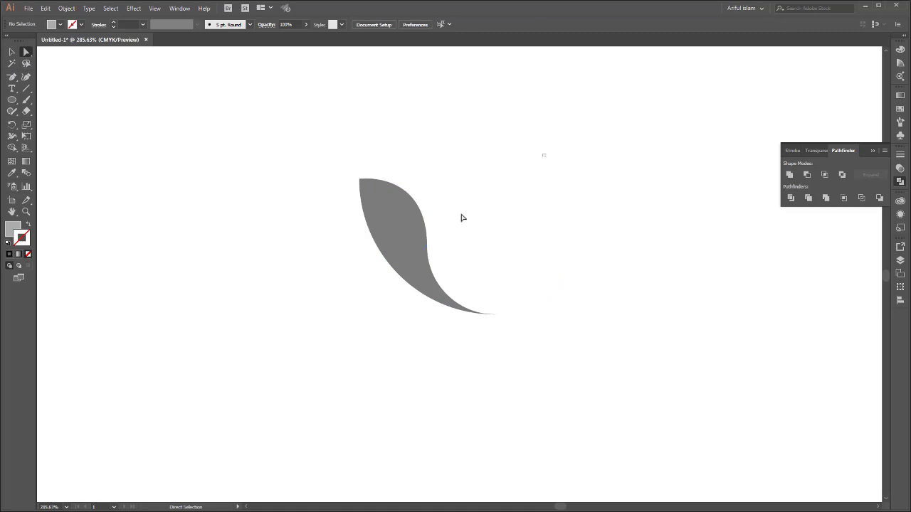
pyautogui.press('Delete')
pyautogui.click(553, 173)
pyautogui.hotkey('ctrl', 'z')
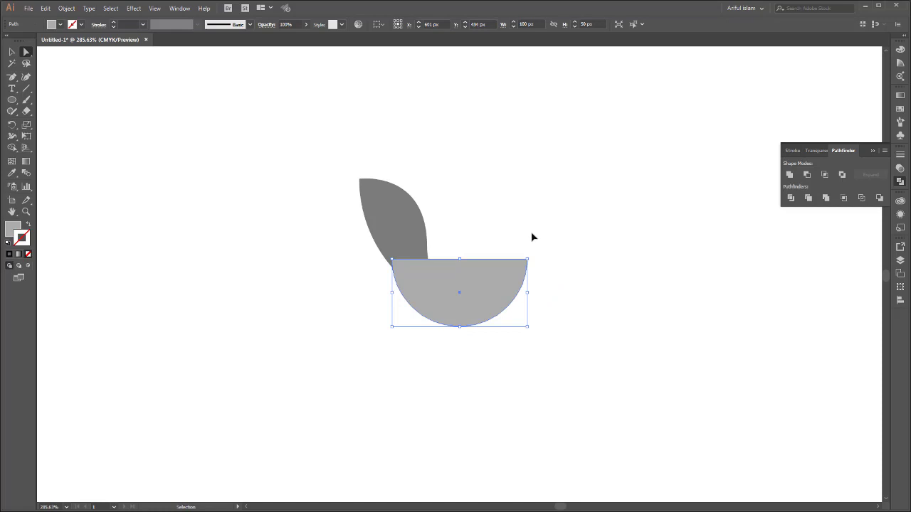
pyautogui.hotkey('ctrl', 'z')
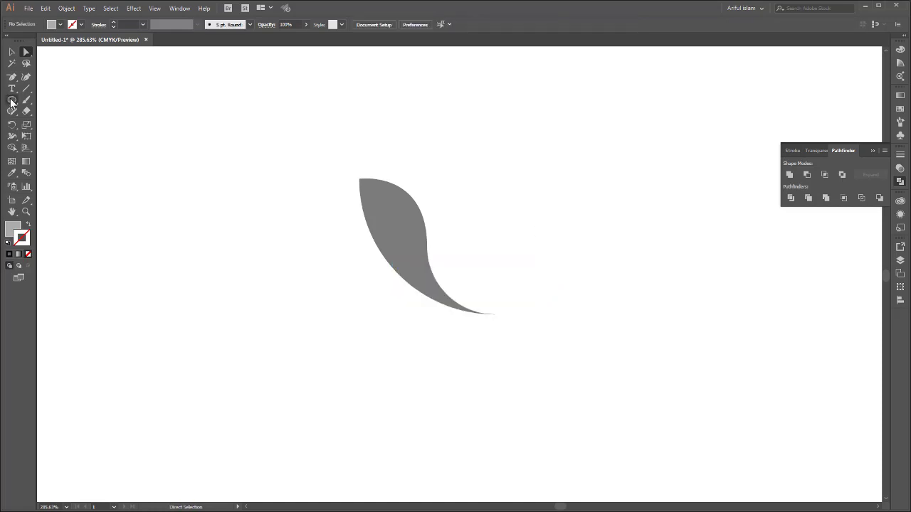
pyautogui.click(11, 101)
pyautogui.click(482, 218)
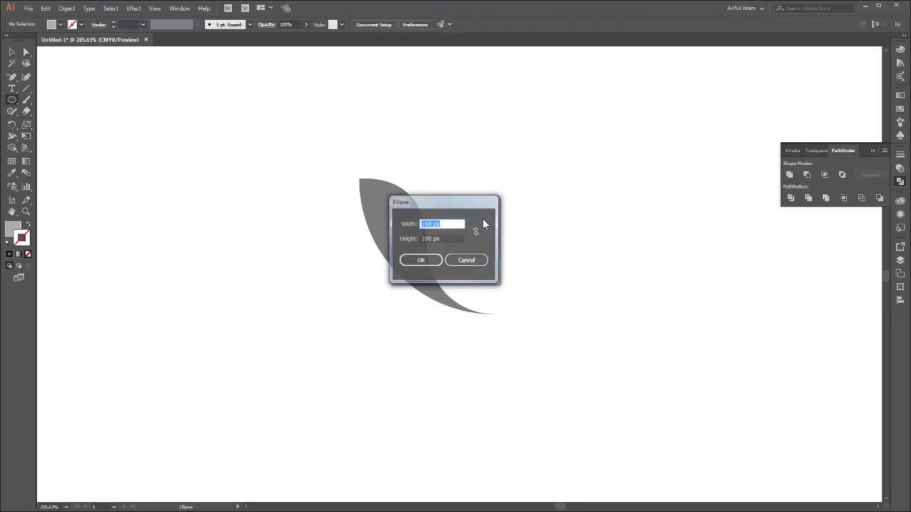
# - Create the 100 px circle and nest it against the leaf's inner curve
pyautogui.click(440, 259)
pyautogui.press('v')
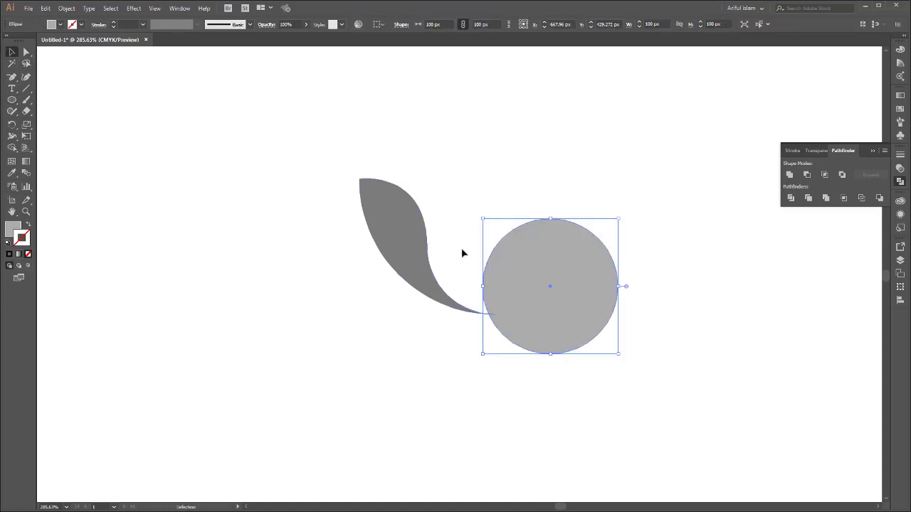
pyautogui.moveTo(510, 266); pyautogui.dragTo(457, 225)
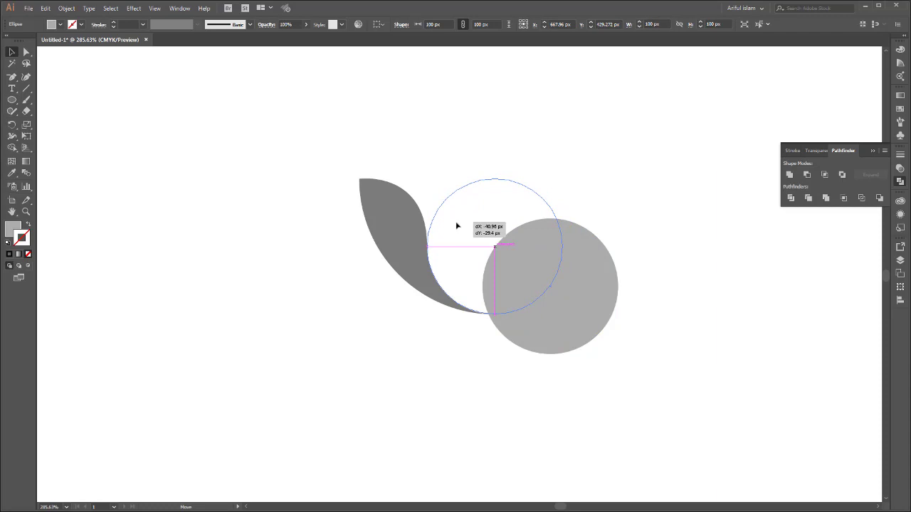
pyautogui.moveTo(456, 226); pyautogui.dragTo(455, 227)
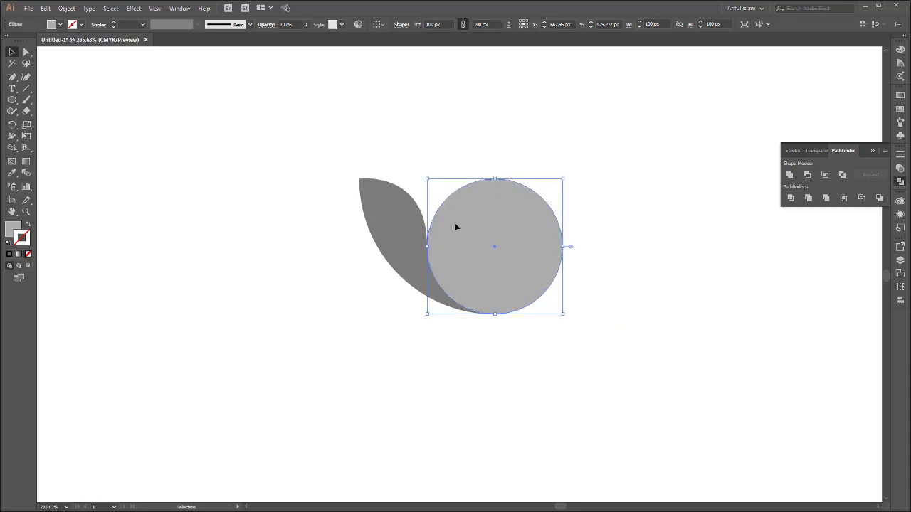
pyautogui.click(640, 257)
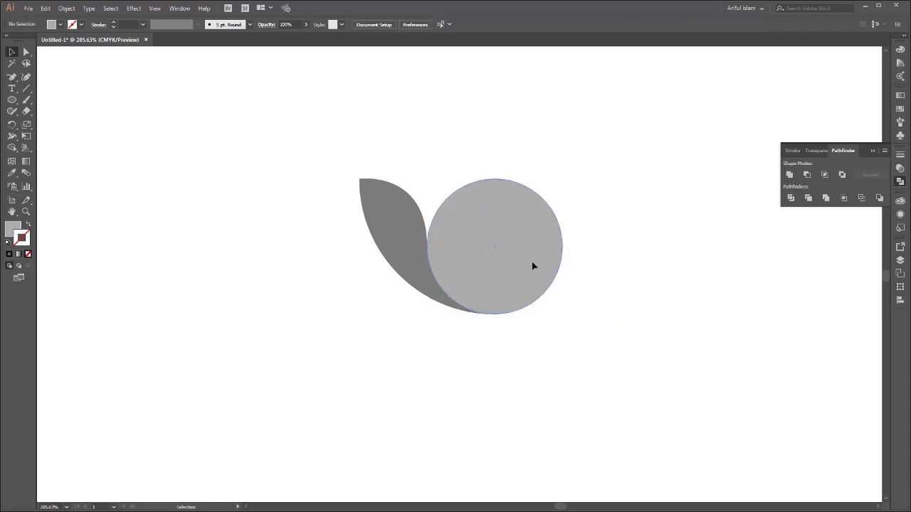
# - Zoom in and adjust the circle to sit flush against the leaf, then recentre the view
pyautogui.click(532, 266)
pyautogui.click(640, 244)
pyautogui.moveTo(737, 67); pyautogui.dragTo(437, 322)
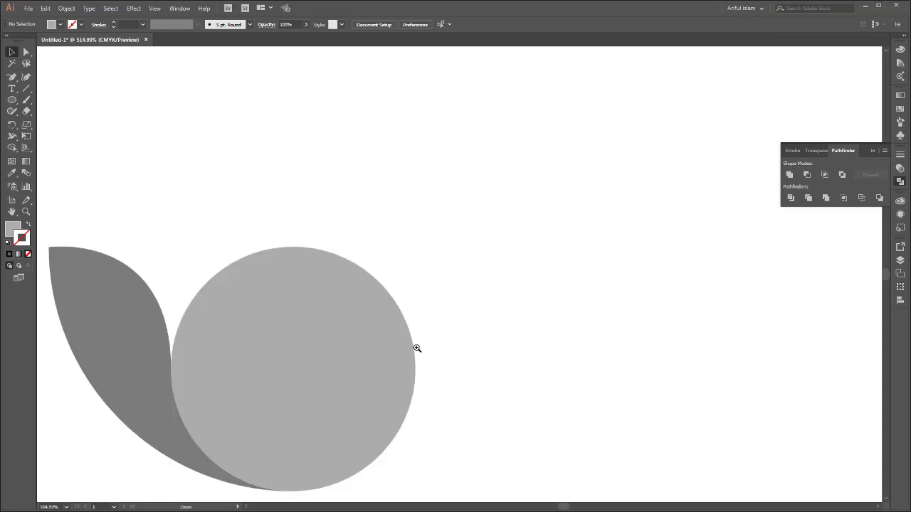
pyautogui.scroll(-3, 417, 348)
pyautogui.hscroll(-3, 596, 168)
pyautogui.click(632, 254)
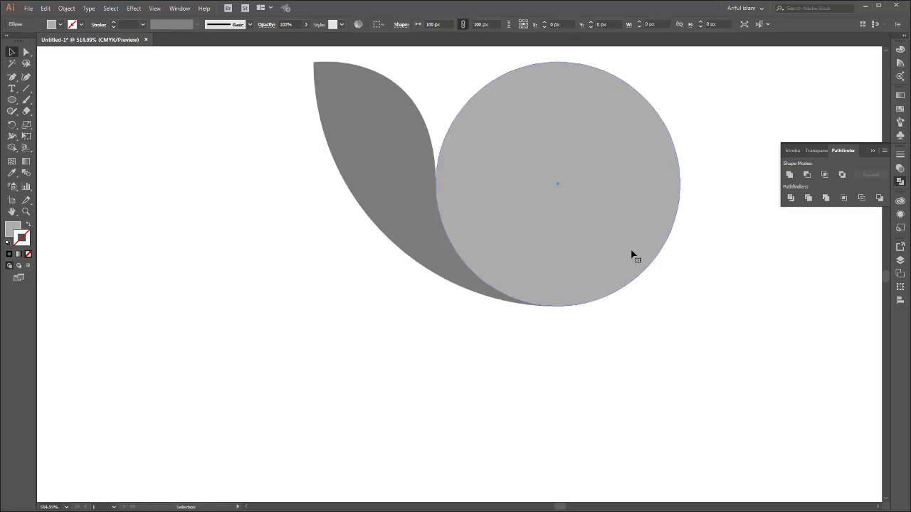
pyautogui.moveTo(616, 252)
pyautogui.mouseDown()
pyautogui.moveTo(661, 254)
pyautogui.moveTo(559, 255)
pyautogui.moveTo(571, 253)
pyautogui.mouseUp()
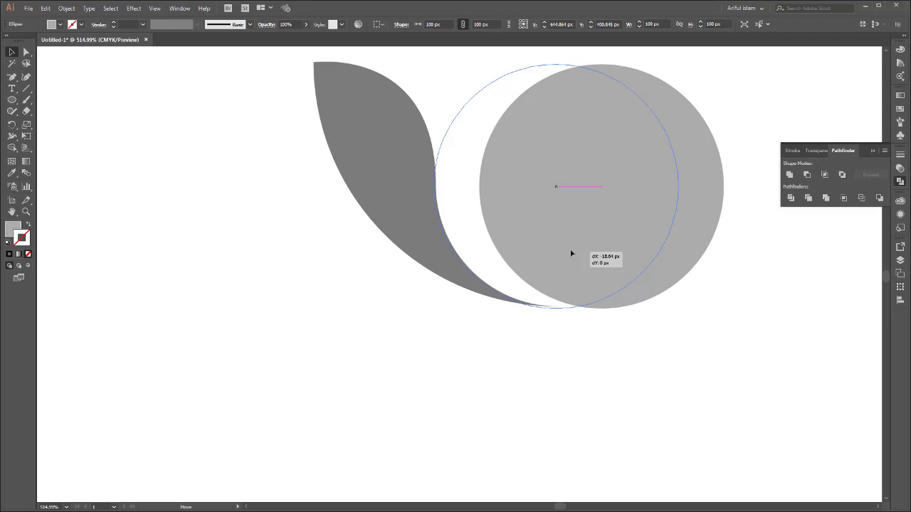
pyautogui.moveTo(571, 252); pyautogui.dragTo(571, 252)
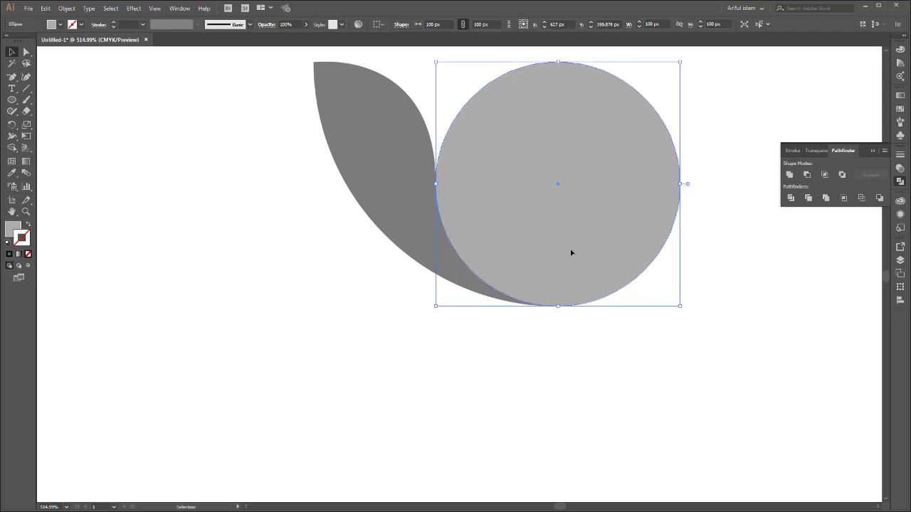
pyautogui.click(262, 304)
pyautogui.moveTo(378, 323)
pyautogui.mouseDown()
pyautogui.moveTo(285, 278)
pyautogui.moveTo(259, 277)
pyautogui.mouseUp()
# - Select the leaf, switch to the Rotate tool and show the rulers
pyautogui.click(248, 159)
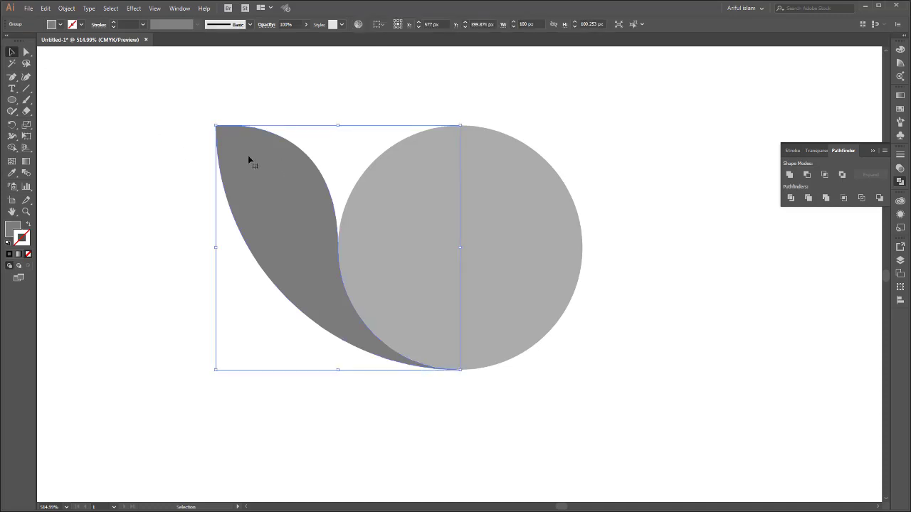
pyautogui.click(13, 101)
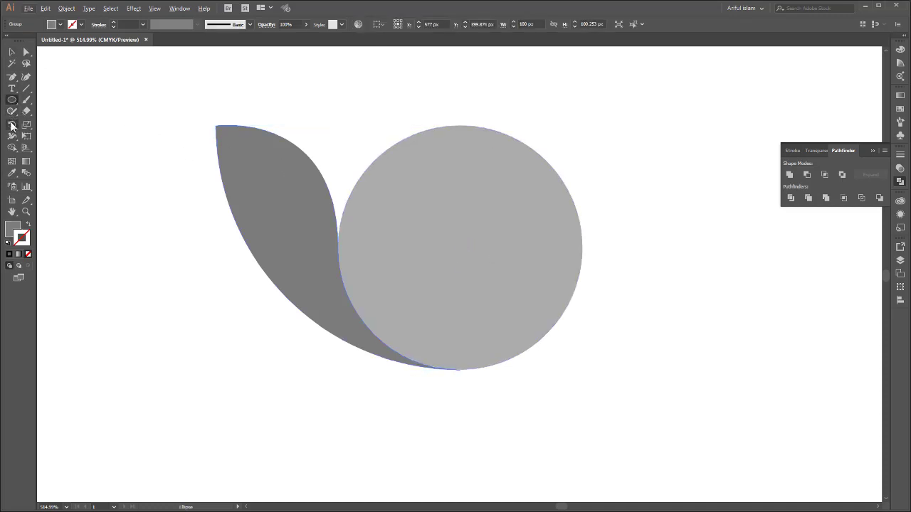
pyautogui.press('r')
pyautogui.hotkey('ctrl', 'r')
# - Place horizontal and vertical guides at the circle's centre and set the rotation pivot there
pyautogui.moveTo(470, 56); pyautogui.dragTo(493, 250)
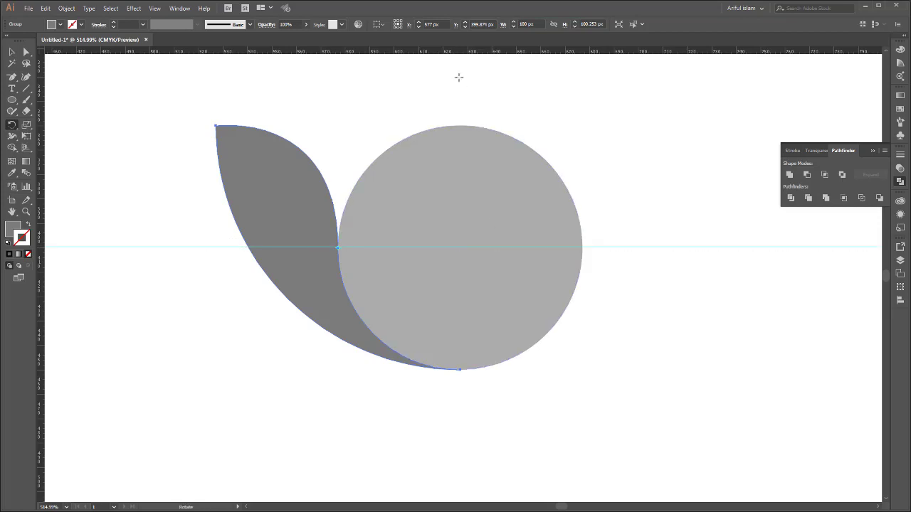
pyautogui.moveTo(457, 51); pyautogui.dragTo(460, 160)
pyautogui.moveTo(459, 160); pyautogui.dragTo(459, 157)
pyautogui.keyDown('alt'); pyautogui.click(458, 247); pyautogui.keyUp('alt')
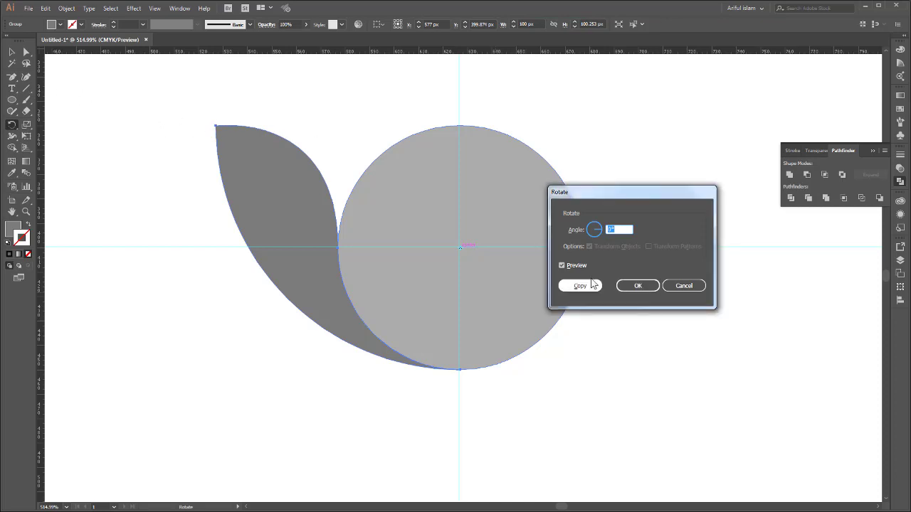
pyautogui.press('Return')
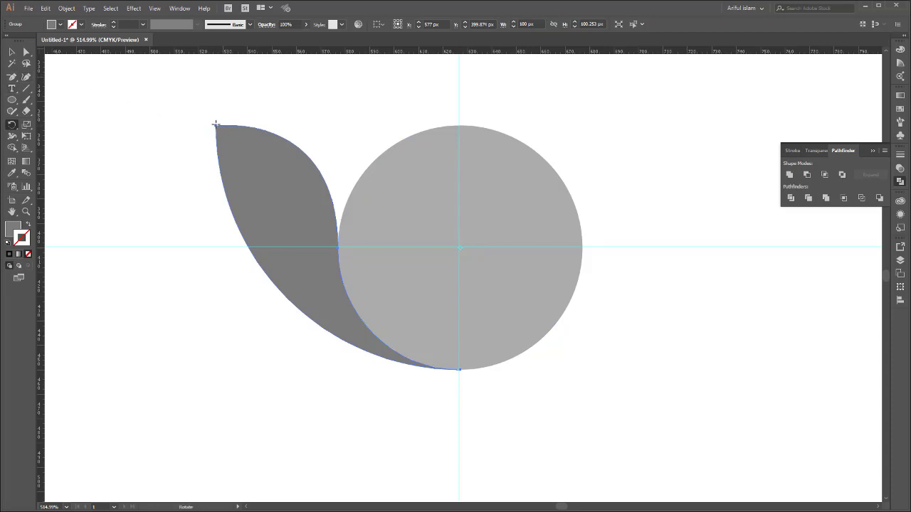
# - Rotate a copy of the leaf around the circle centre and repeat it into a petal fan
pyautogui.moveTo(216, 125); pyautogui.dragTo(288, 87)
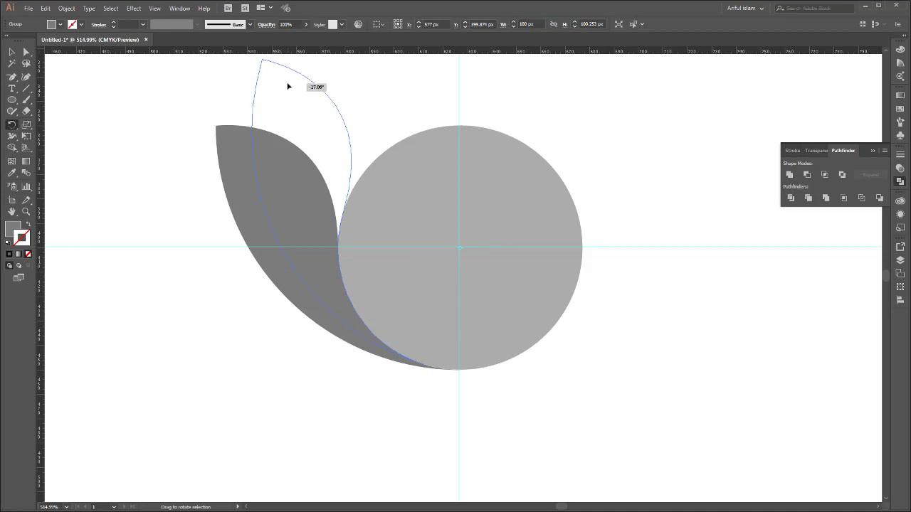
pyautogui.moveTo(288, 86); pyautogui.dragTo(288, 86)
pyautogui.moveTo(442, 211); pyautogui.dragTo(444, 278)
pyautogui.hotkey('ctrl', 'd')
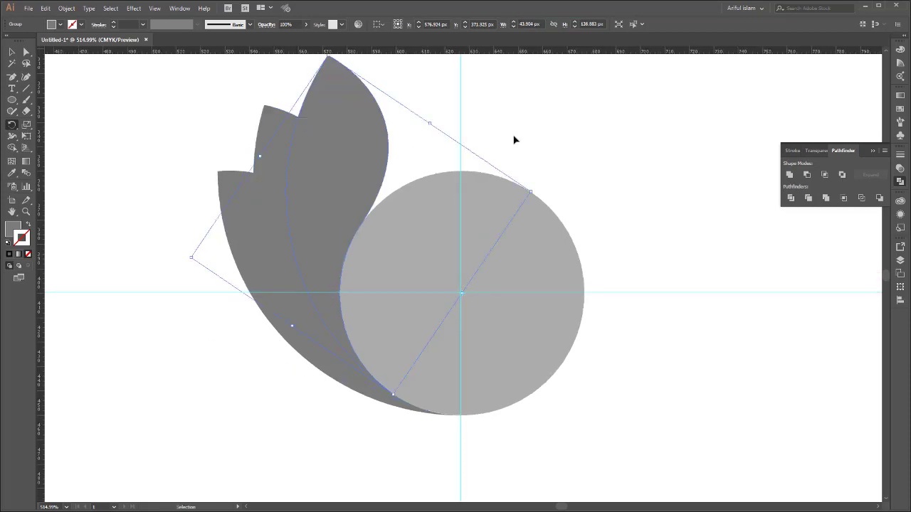
pyautogui.hotkey('ctrl', 'd')
pyautogui.hotkey('ctrl', 'd')
pyautogui.press('r')
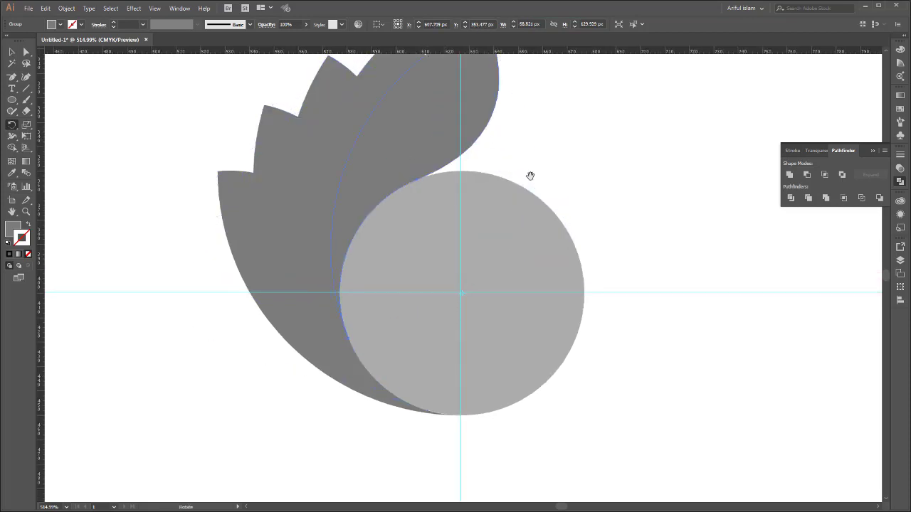
pyautogui.moveTo(530, 176); pyautogui.dragTo(526, 246)
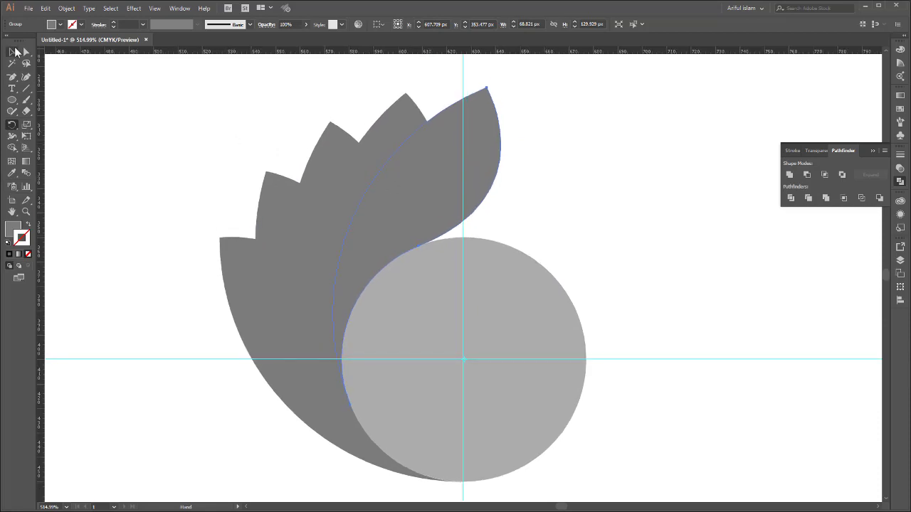
# - Select all the petals and the circle together
pyautogui.click(14, 52)
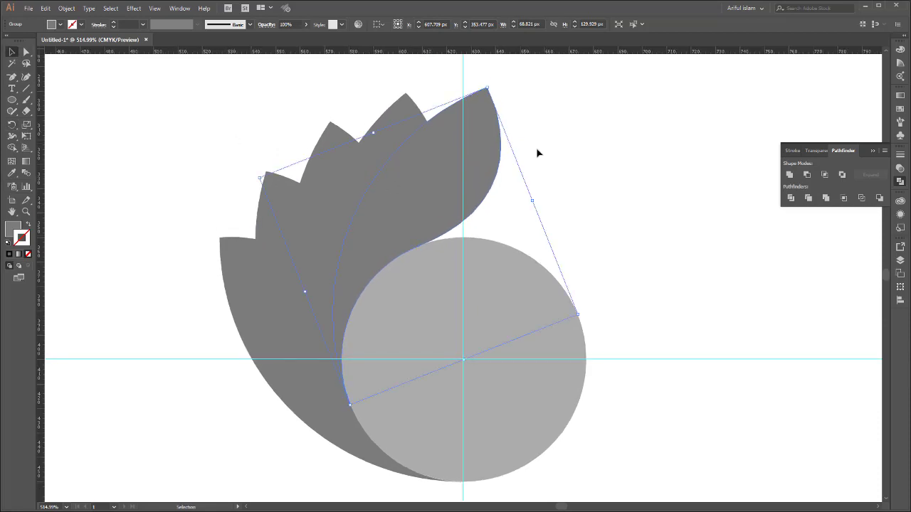
pyautogui.click(586, 203)
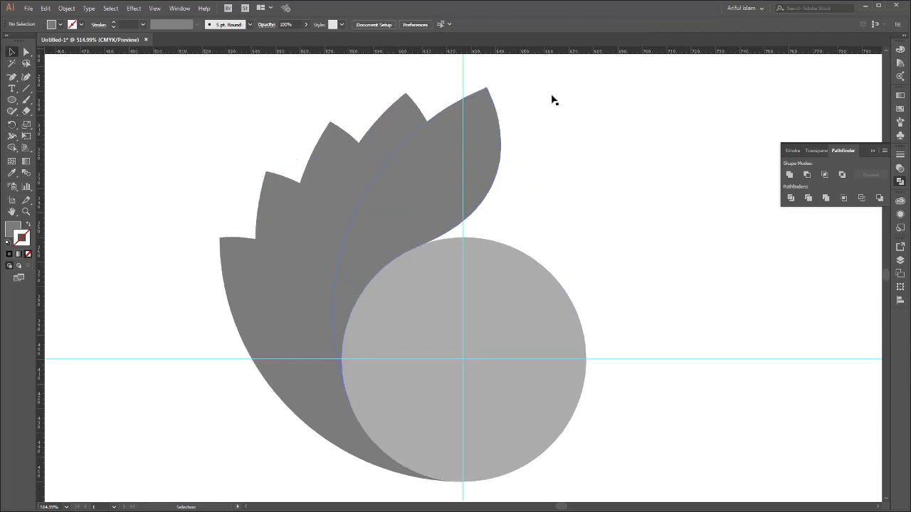
pyautogui.moveTo(548, 87); pyautogui.dragTo(178, 218)
# - Divide the selected petals with Pathfinder and delete the stray half-circle
pyautogui.click(180, 185)
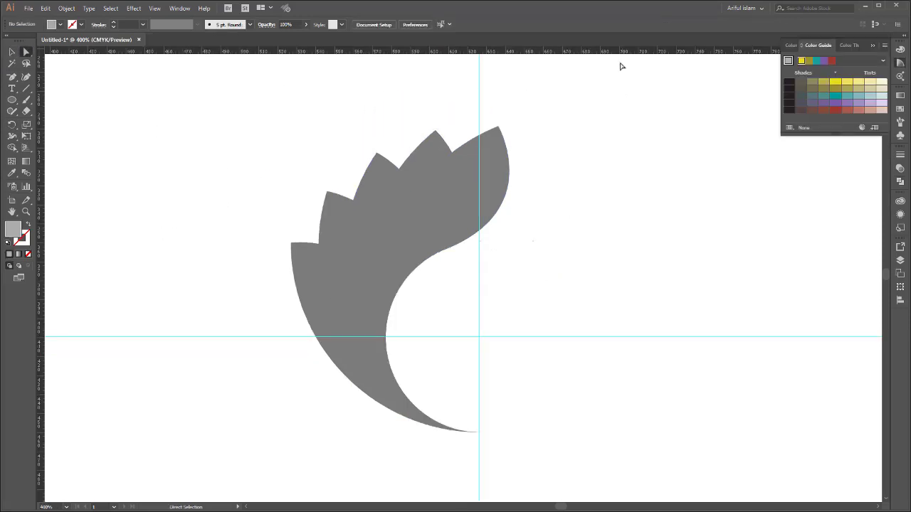
pyautogui.moveTo(620, 62); pyautogui.dragTo(188, 484)
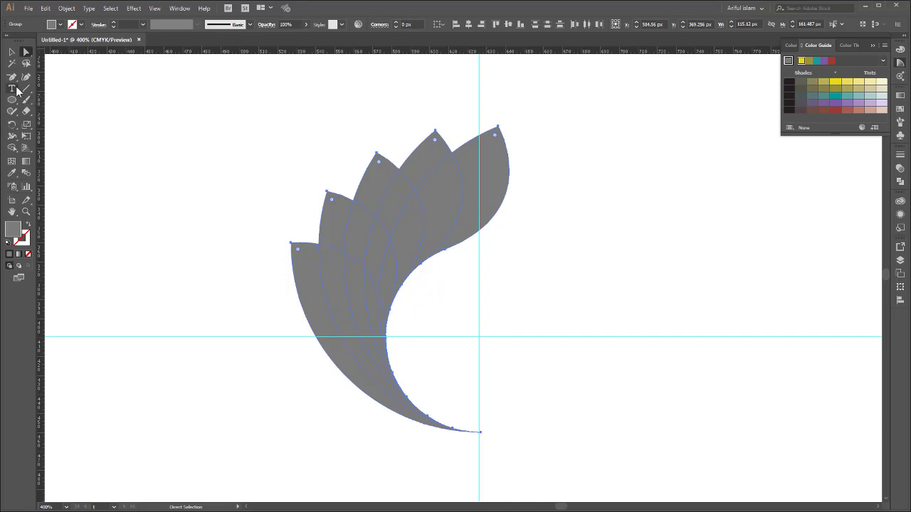
pyautogui.click(901, 181)
pyautogui.click(790, 201)
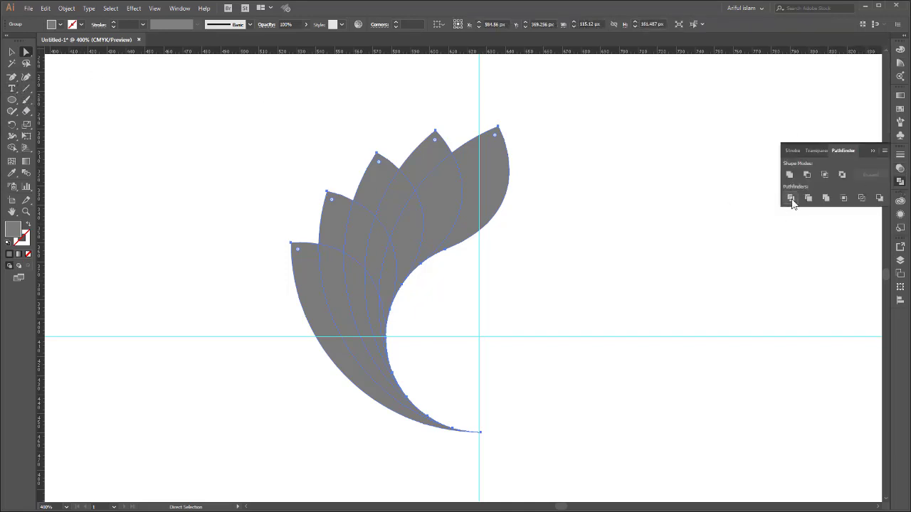
pyautogui.click(538, 256)
pyautogui.hotkey('ctrl', 'f')
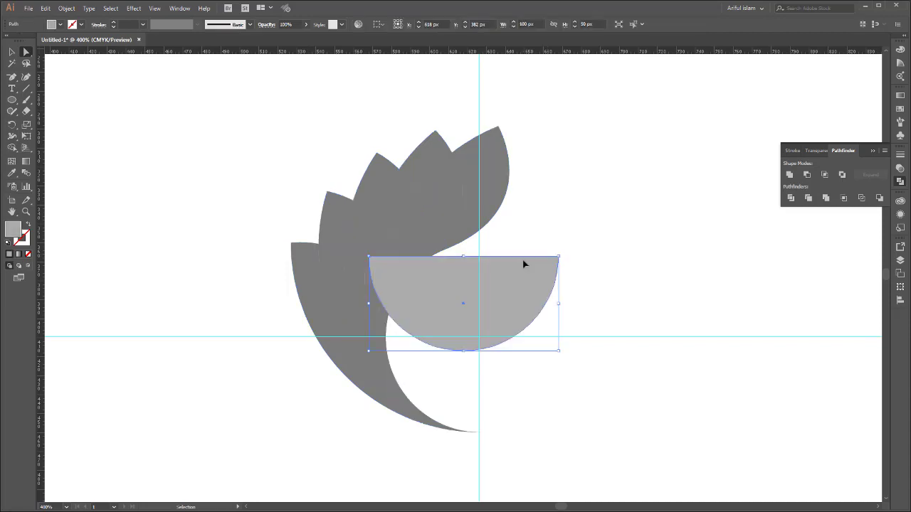
pyautogui.press('Delete')
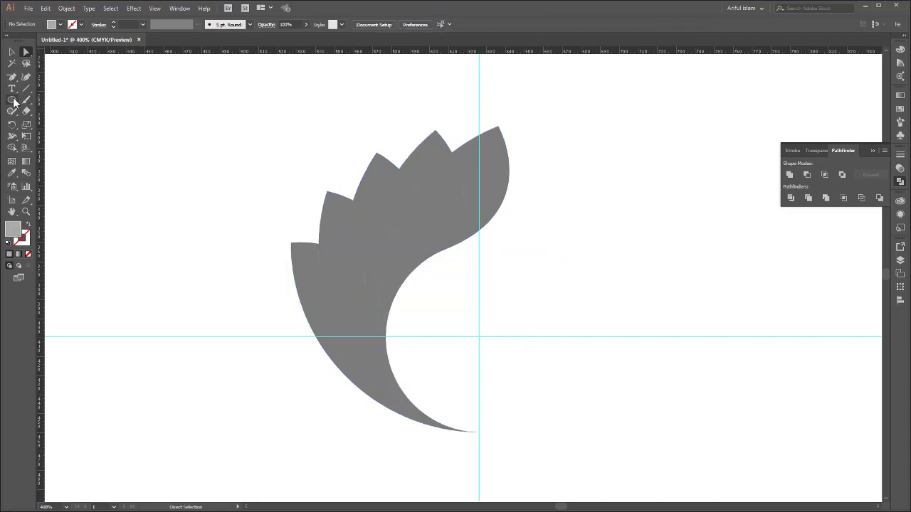
# - Delete the petal pieces right of the vertical centre line and hide the guides
pyautogui.click(13, 100)
pyautogui.moveTo(546, 262); pyautogui.dragTo(529, 251)
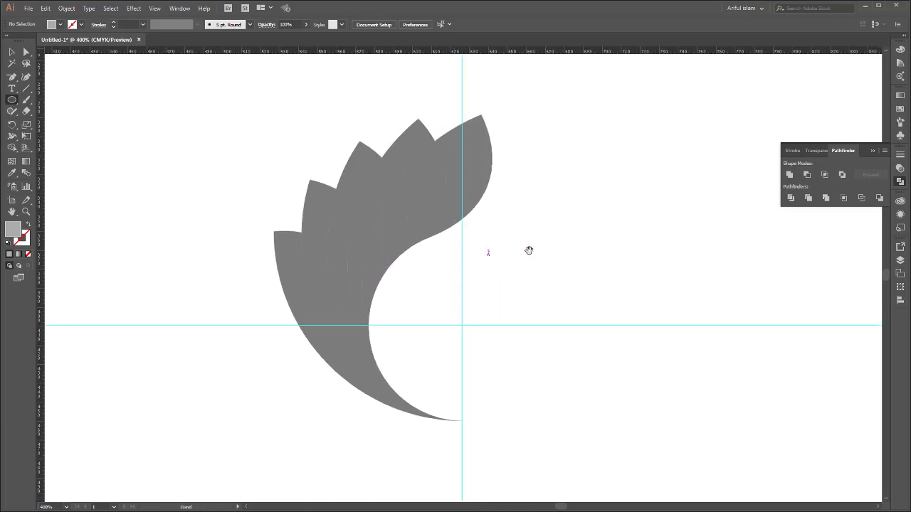
pyautogui.click(12, 52)
pyautogui.moveTo(513, 107); pyautogui.dragTo(466, 159)
pyautogui.click(356, 126)
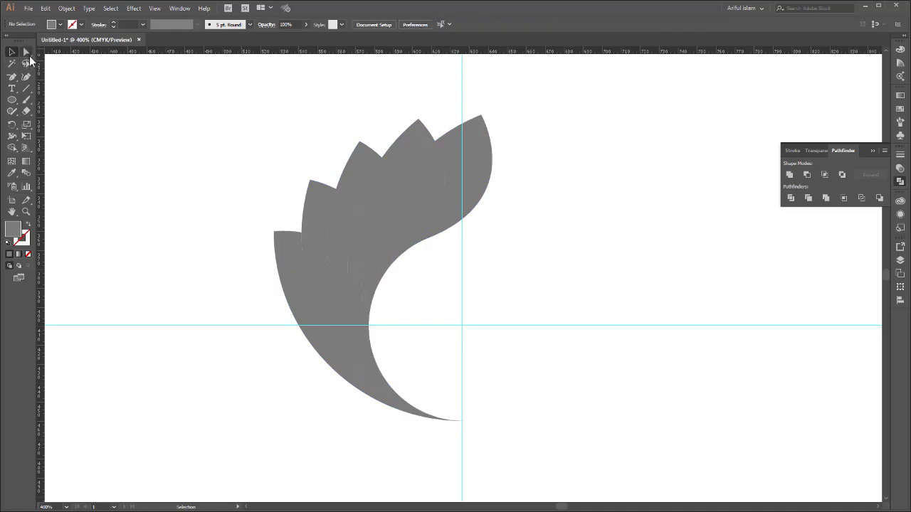
pyautogui.click(25, 52)
pyautogui.moveTo(509, 112); pyautogui.dragTo(463, 151)
pyautogui.press('Delete')
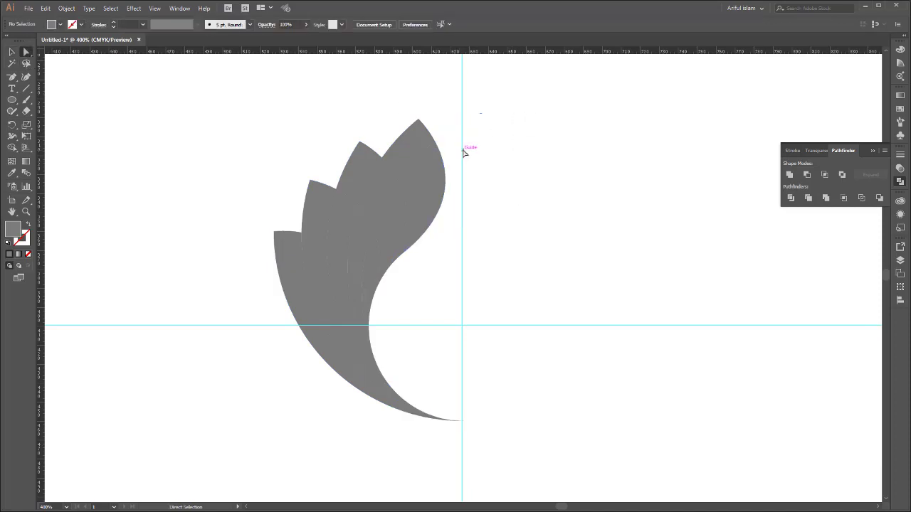
pyautogui.hotkey('ctrl', ';')
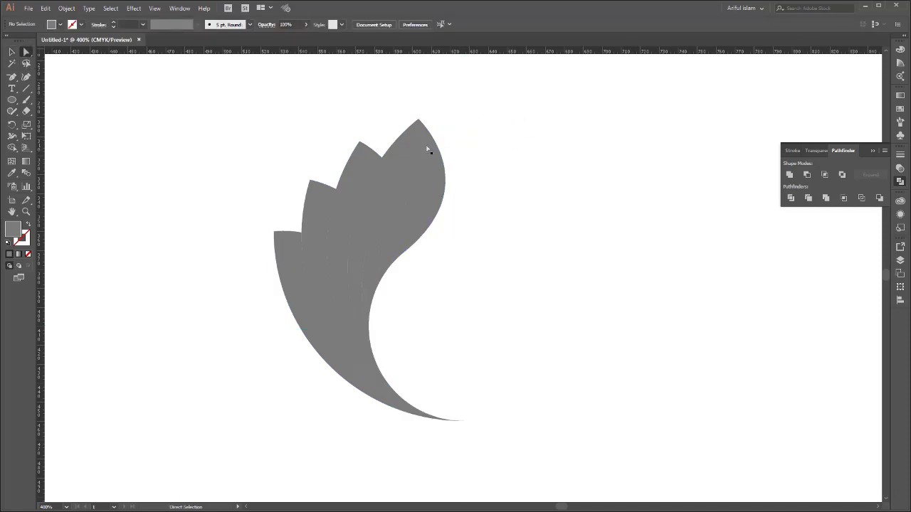
pyautogui.click(418, 138)
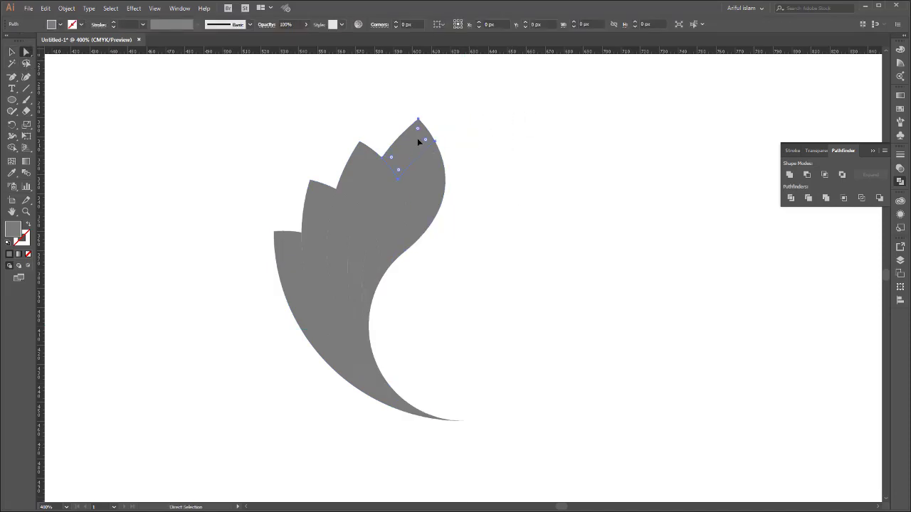
# - Try yellow-green and orange swatch fills on the top petal tip piece
pyautogui.click(13, 51)
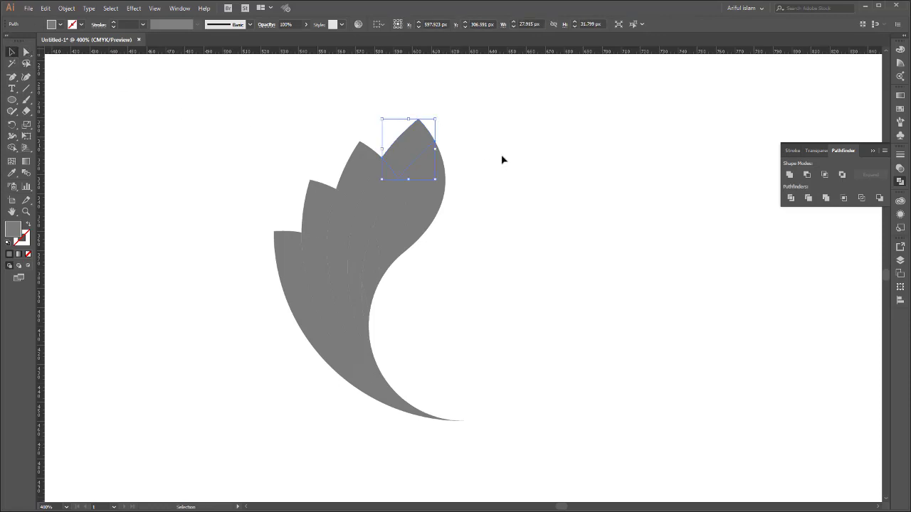
pyautogui.click(901, 51)
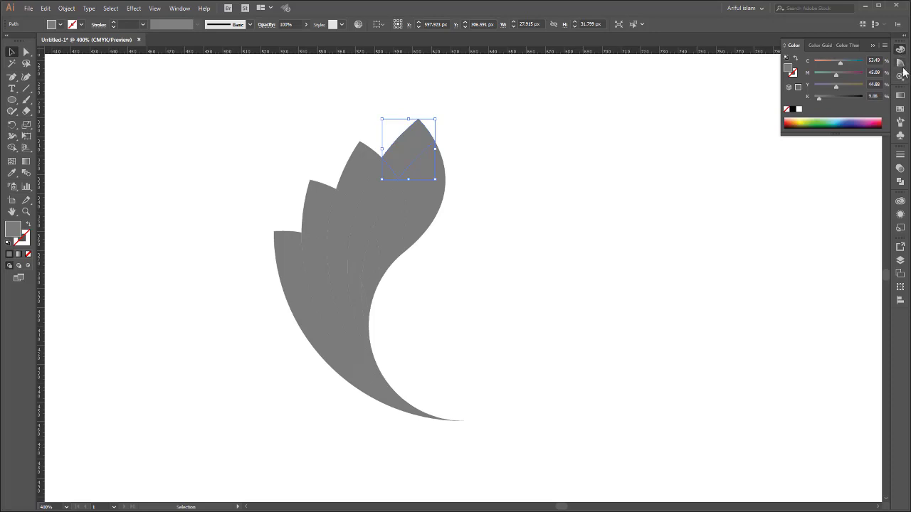
pyautogui.click(901, 114)
pyautogui.click(900, 112)
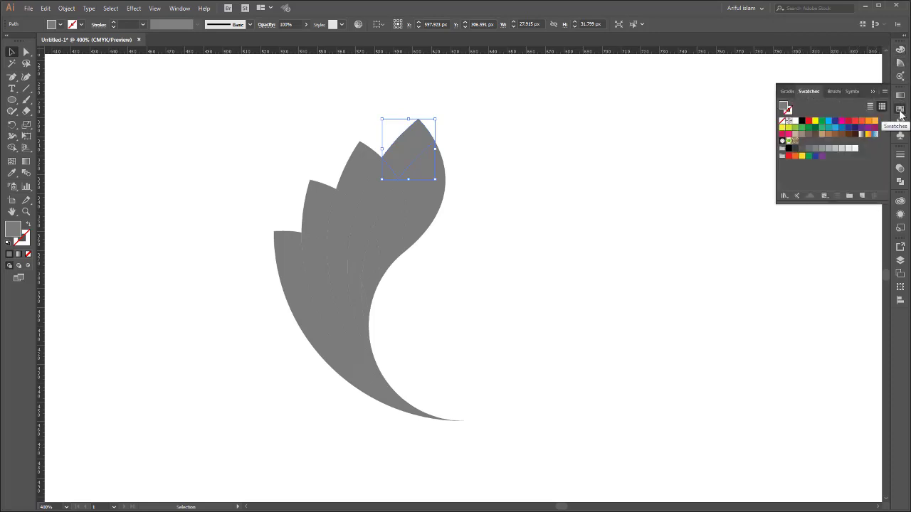
pyautogui.click(789, 128)
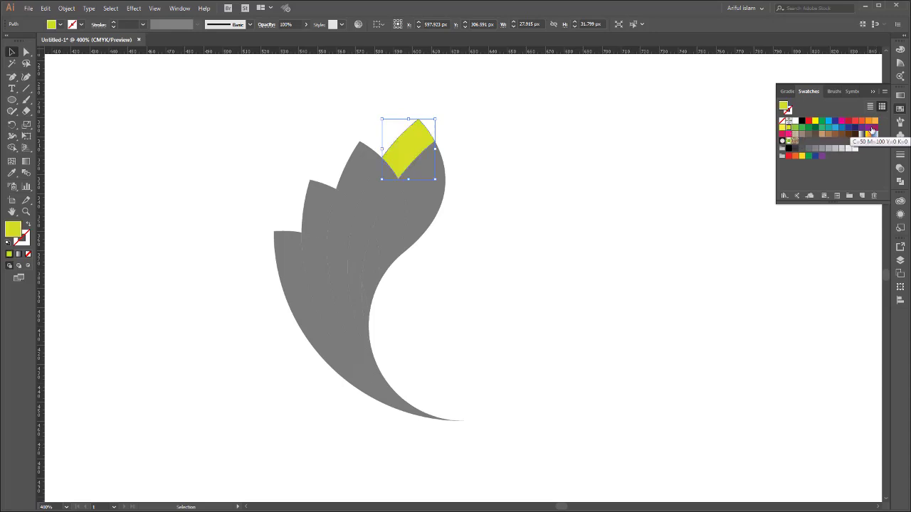
pyautogui.click(875, 121)
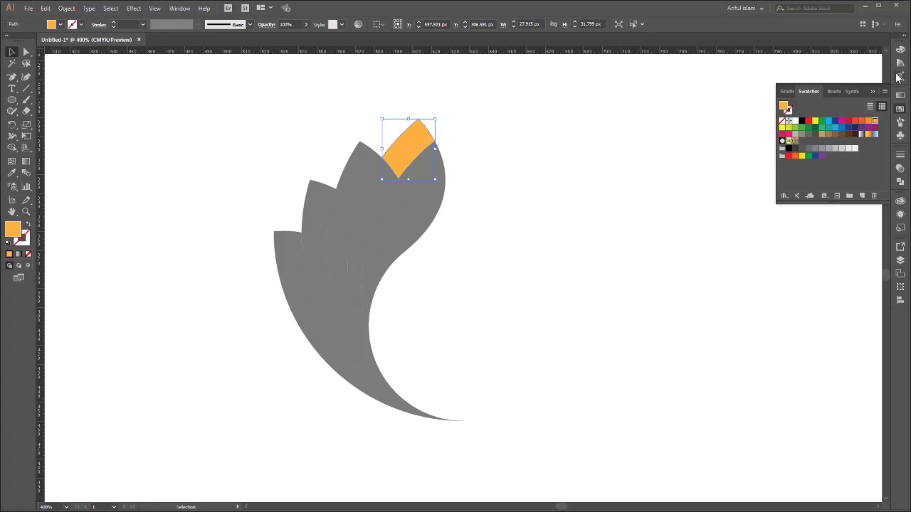
# - Fill the petal tip light yellow using the CMYK colour spectrum
pyautogui.click(896, 50)
pyautogui.click(822, 45)
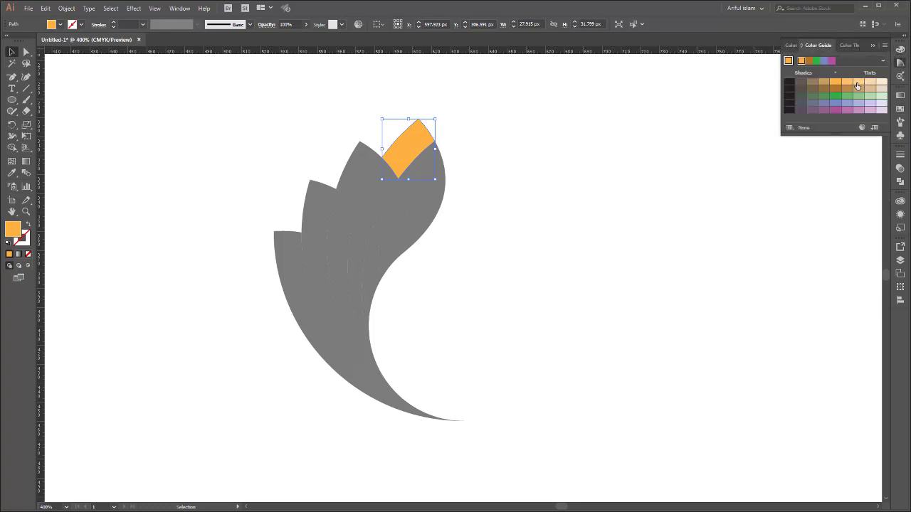
pyautogui.click(792, 46)
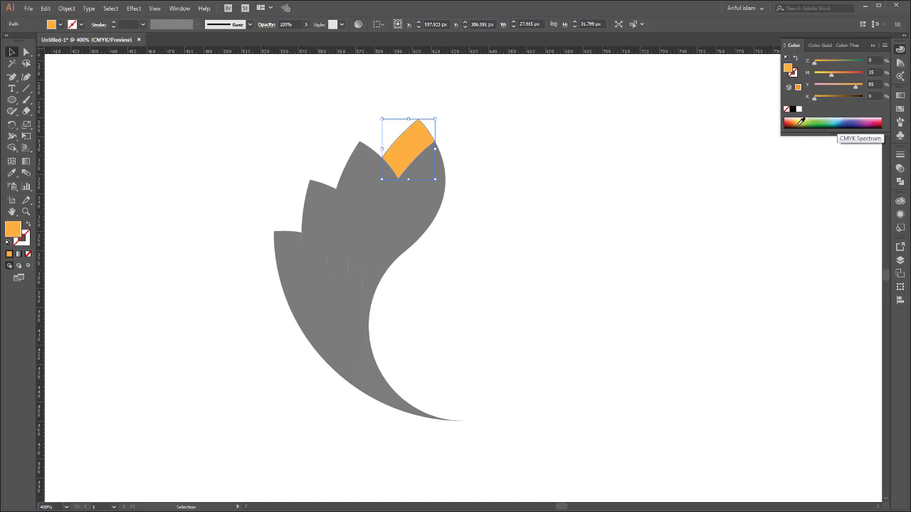
pyautogui.click(800, 120)
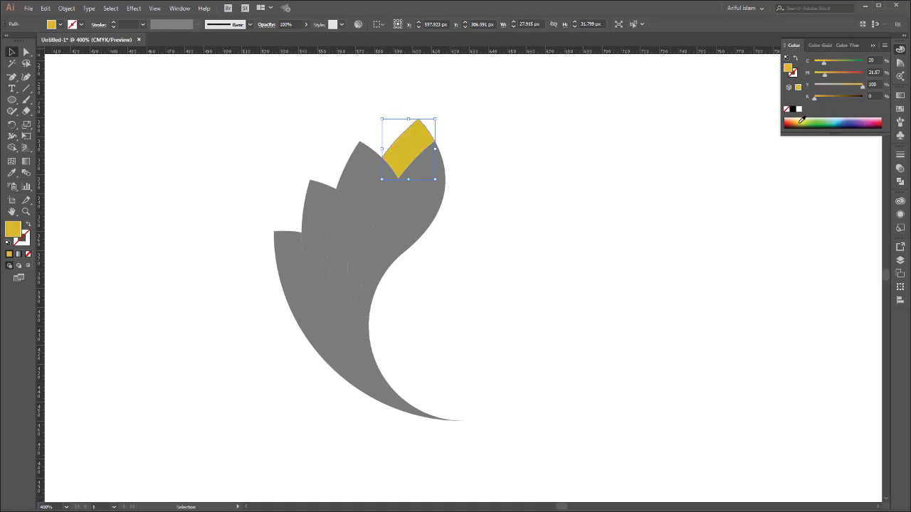
pyautogui.click(801, 120)
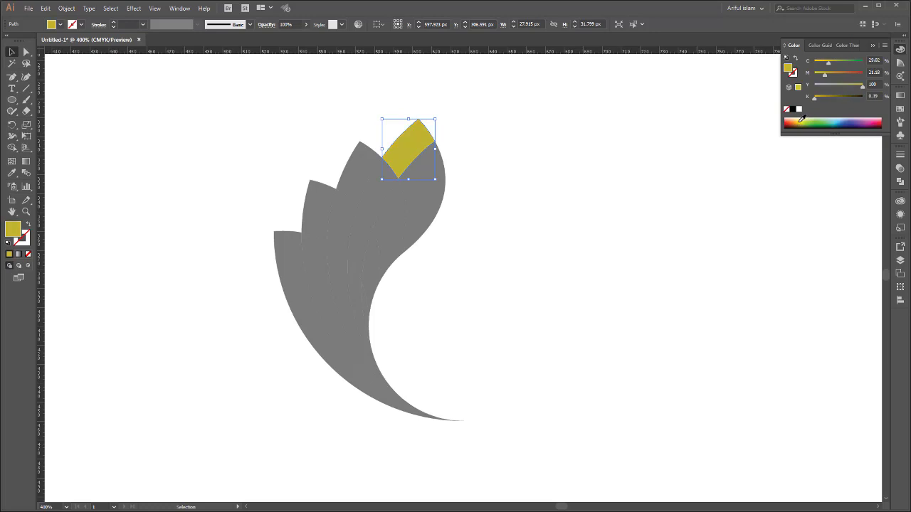
pyautogui.click(801, 120)
pyautogui.click(803, 121)
pyautogui.click(800, 121)
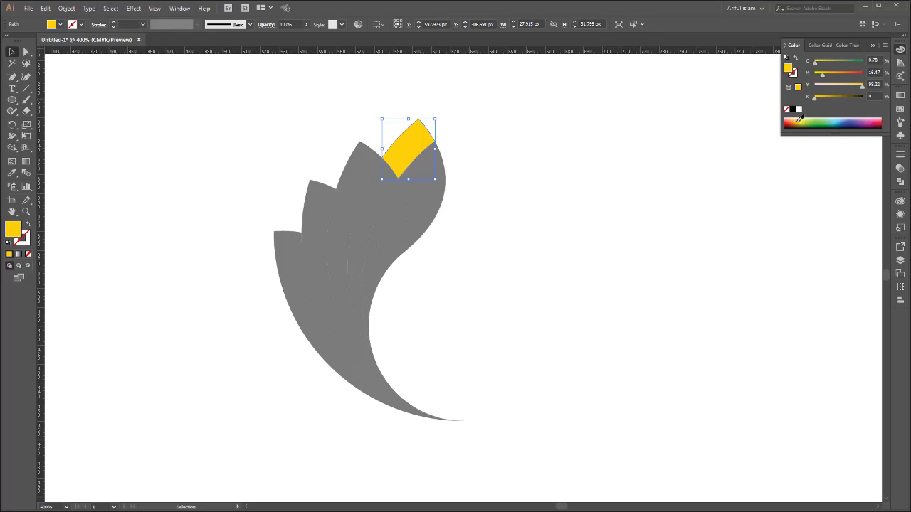
pyautogui.click(800, 120)
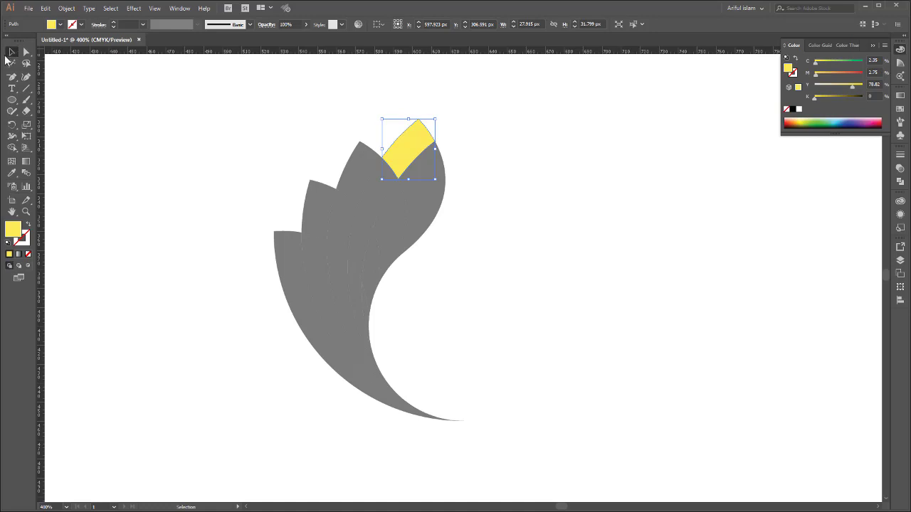
pyautogui.click(7, 57)
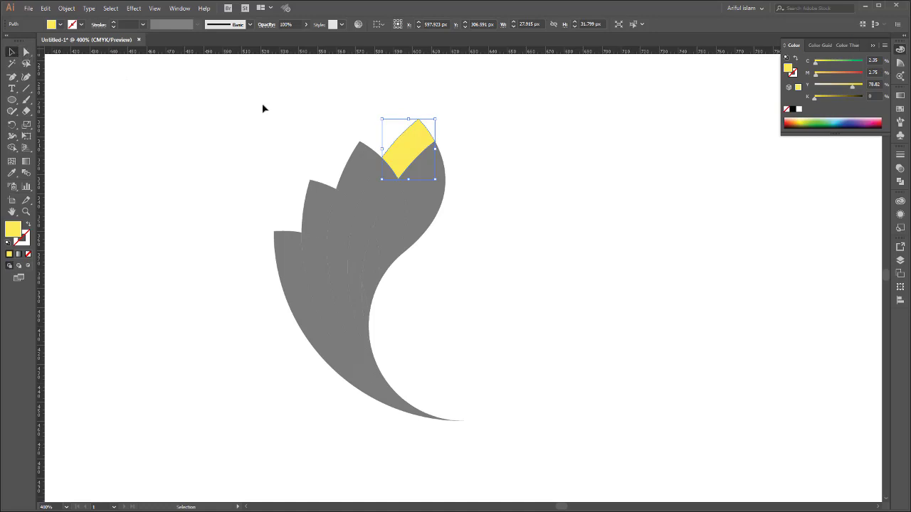
# - Fill the whole petal group pale yellow, then undo that fill
pyautogui.click(465, 184)
pyautogui.click(433, 182)
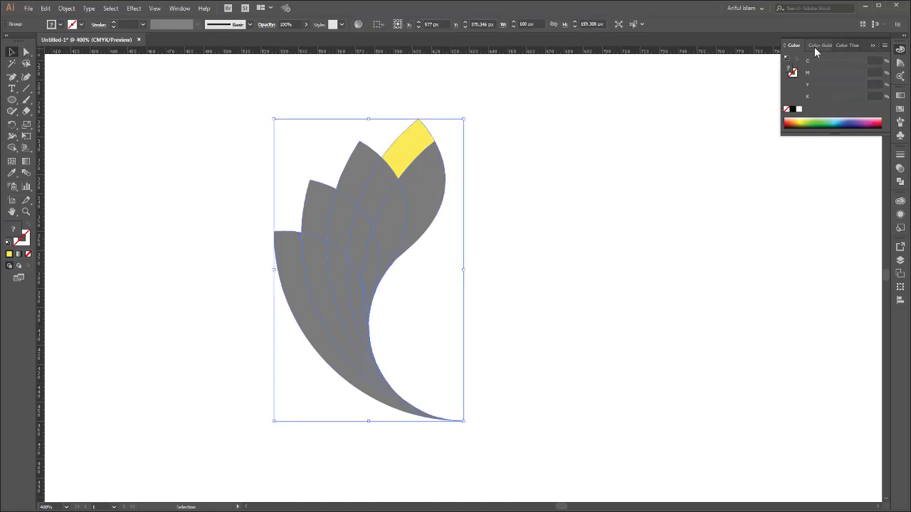
pyautogui.click(818, 46)
pyautogui.click(859, 84)
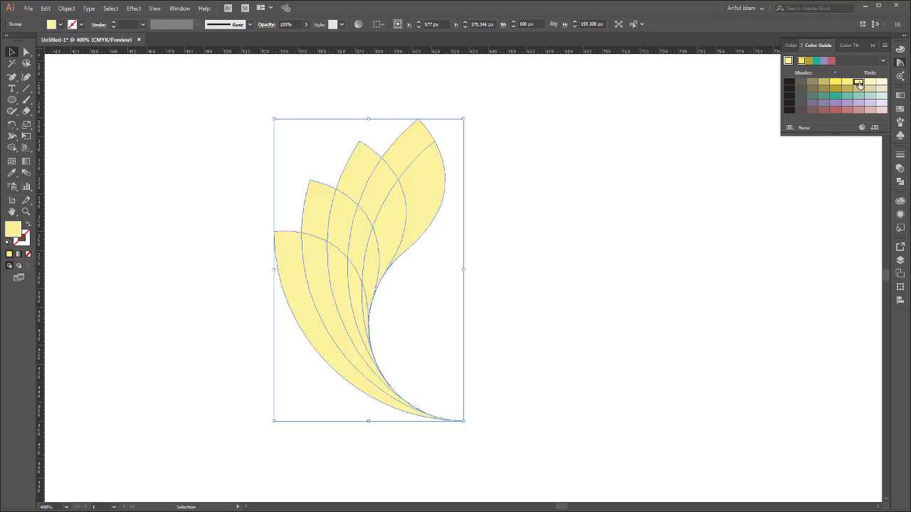
pyautogui.click(691, 98)
pyautogui.hotkey('ctrl', 'z')
pyautogui.hotkey('ctrl', 'z')
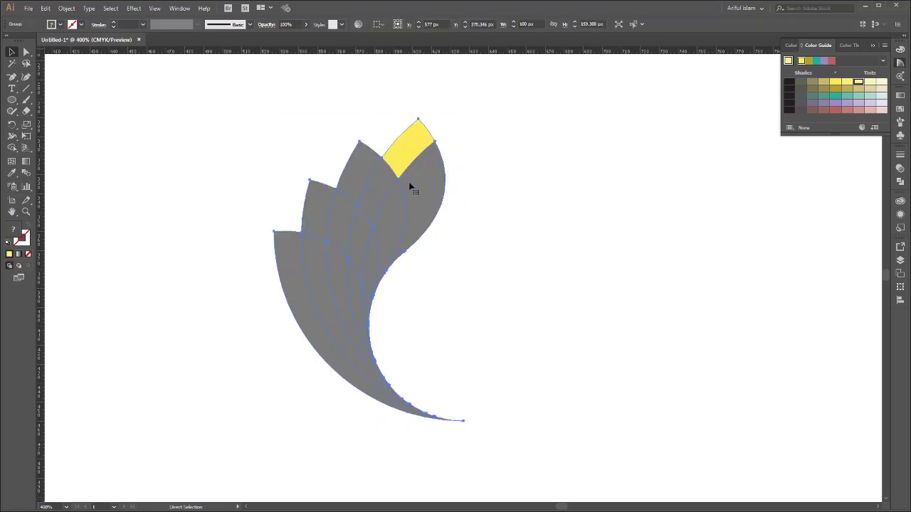
# - Fill the right petal's body piece with a pale yellow Color Guide tint
pyautogui.click(26, 52)
pyautogui.click(240, 85)
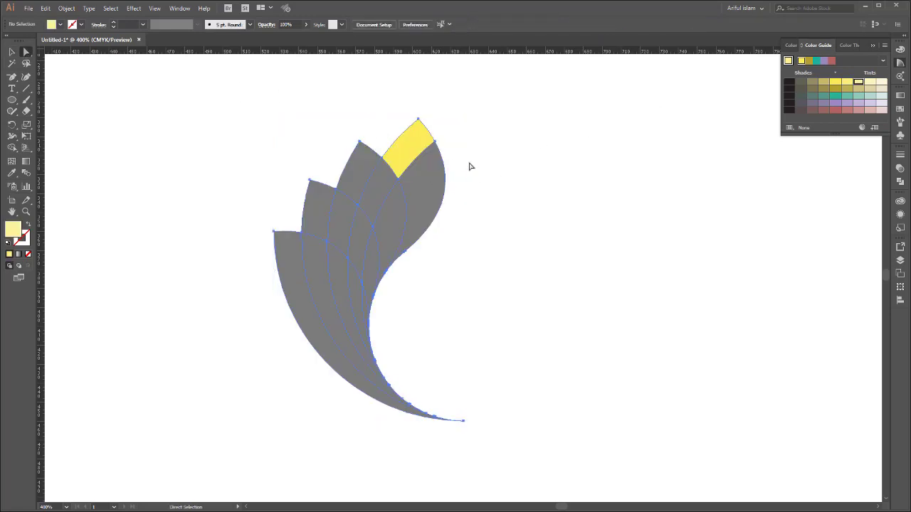
pyautogui.moveTo(468, 166); pyautogui.dragTo(431, 192)
pyautogui.click(429, 192)
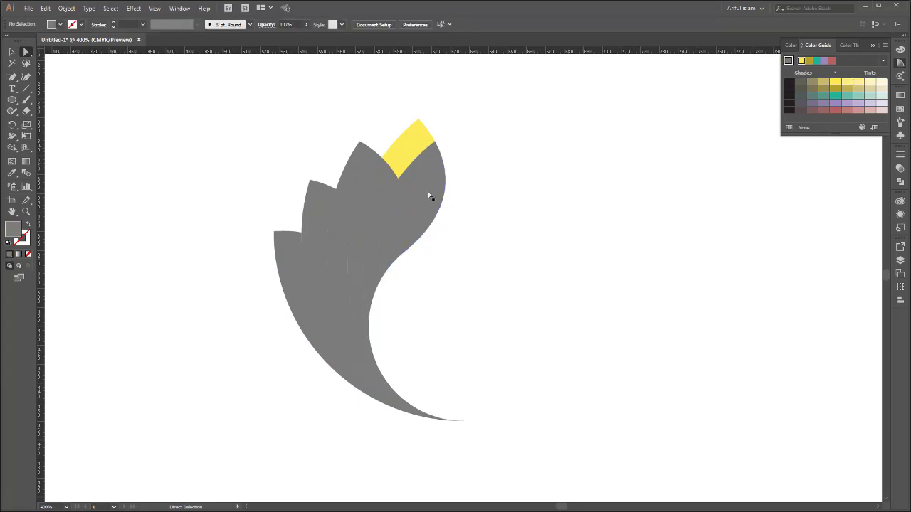
pyautogui.click(858, 82)
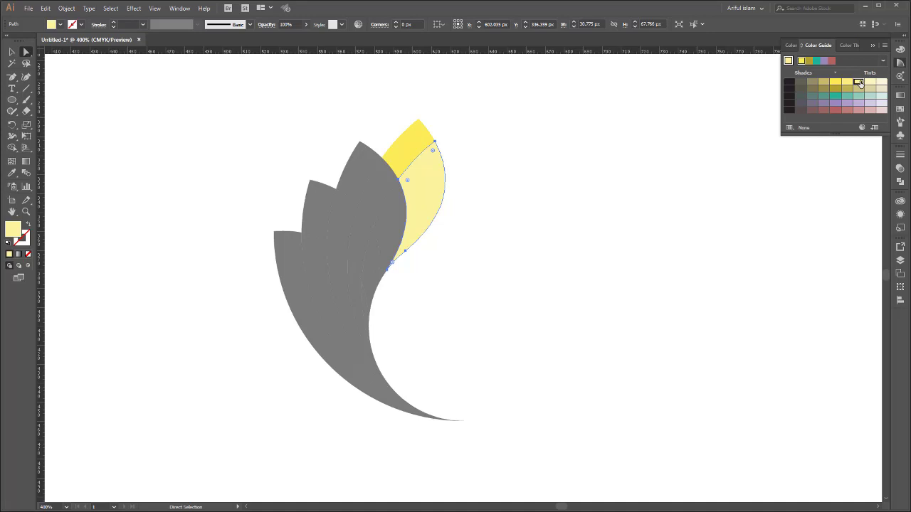
pyautogui.click(869, 83)
pyautogui.click(359, 157)
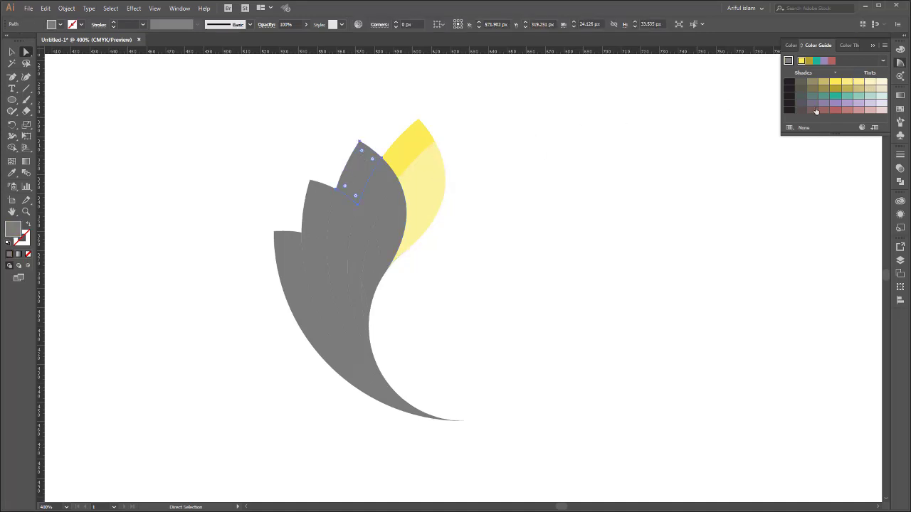
# - Fill the second petal's tip cyan from the CMYK spectrum
pyautogui.click(846, 98)
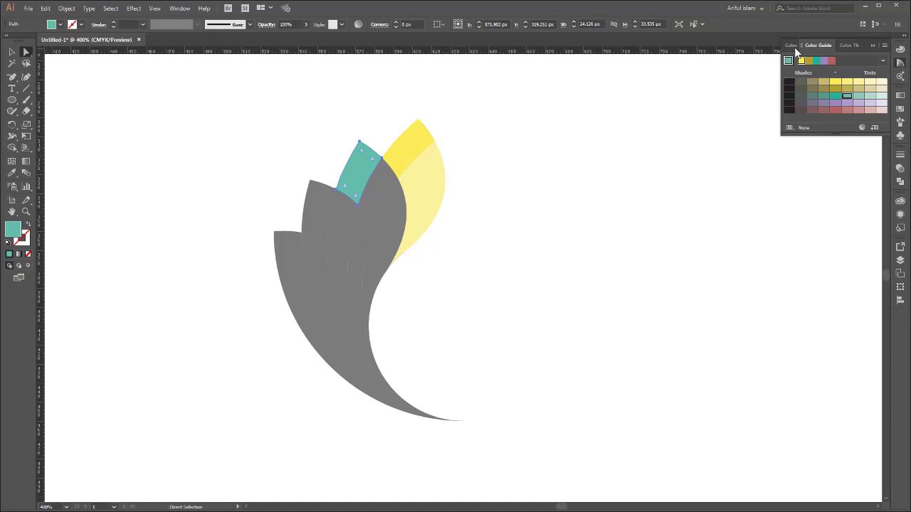
pyautogui.click(792, 45)
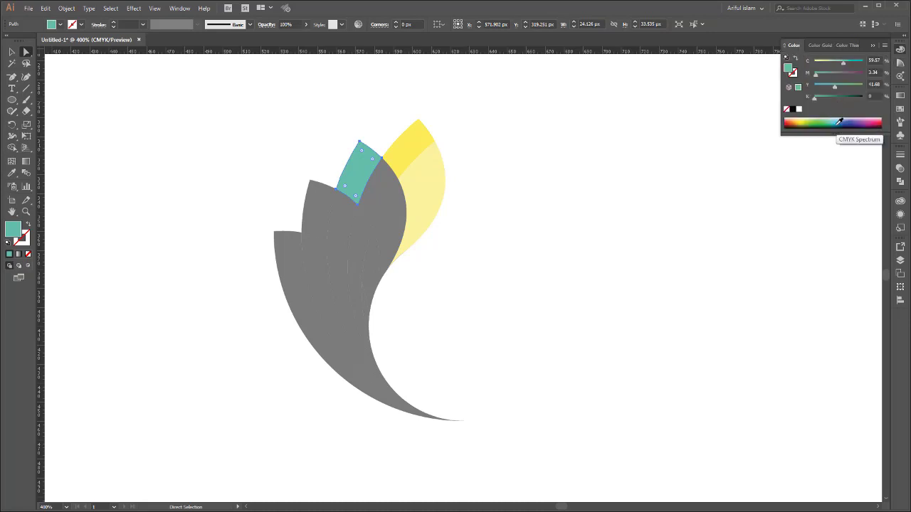
pyautogui.click(840, 121)
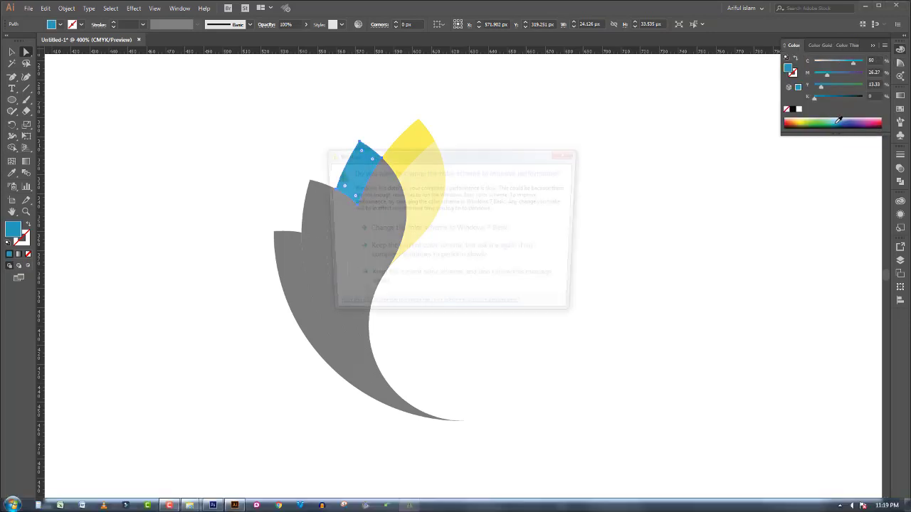
pyautogui.click(574, 154)
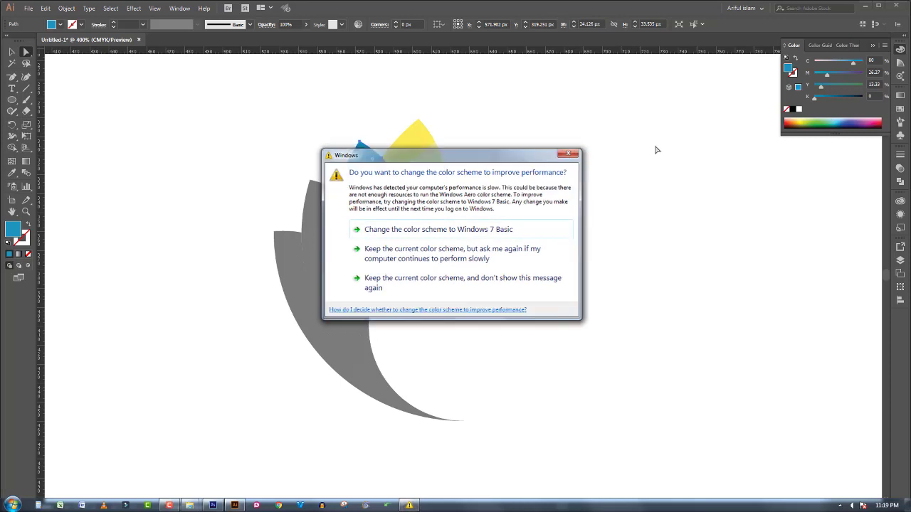
pyautogui.click(840, 121)
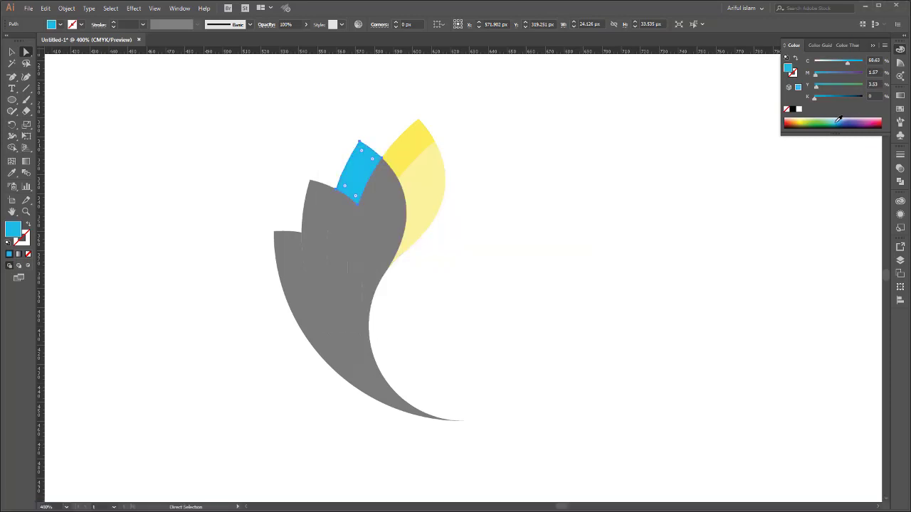
# - Fill the second petal's two body strips with progressively lighter blue tints
pyautogui.click(385, 183)
pyautogui.click(819, 45)
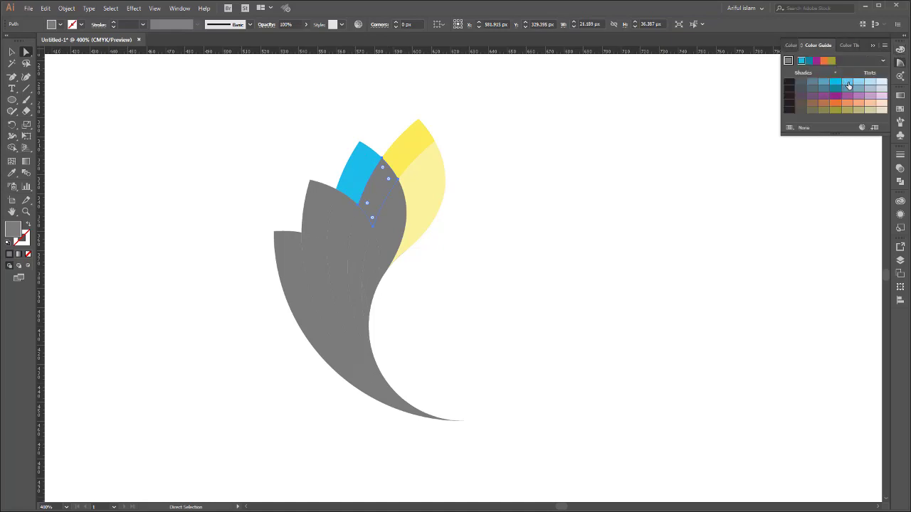
pyautogui.click(849, 85)
pyautogui.click(397, 213)
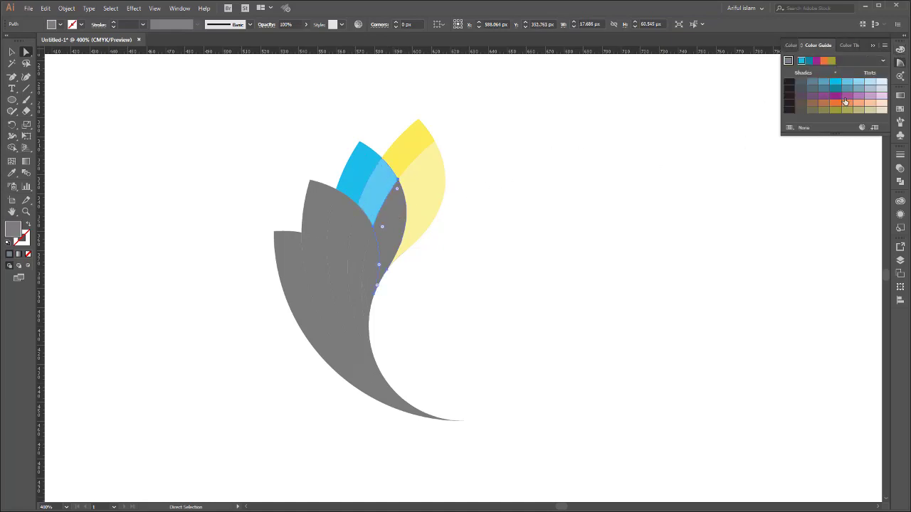
pyautogui.click(858, 85)
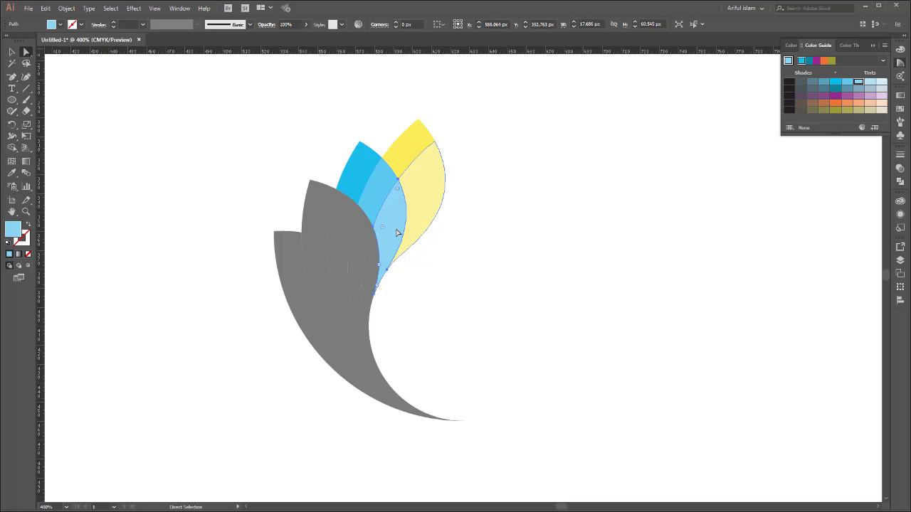
pyautogui.click(322, 202)
# - Colour the third petal purple at the tip, lighter purples below, and a pale pink sliver
pyautogui.click(836, 98)
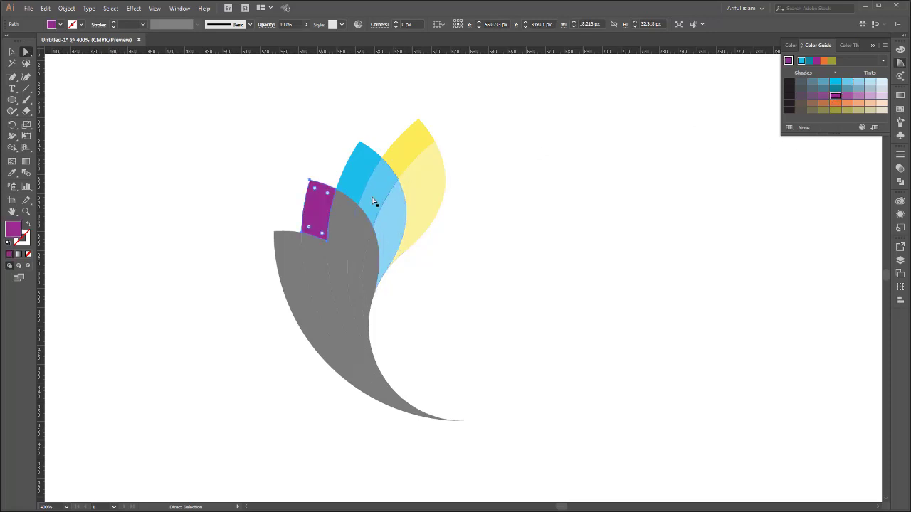
pyautogui.click(339, 209)
pyautogui.click(849, 98)
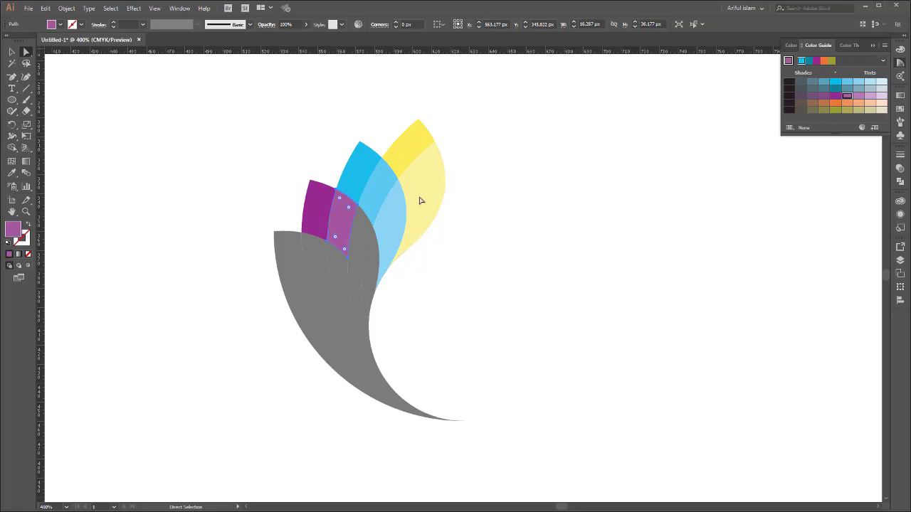
pyautogui.click(366, 244)
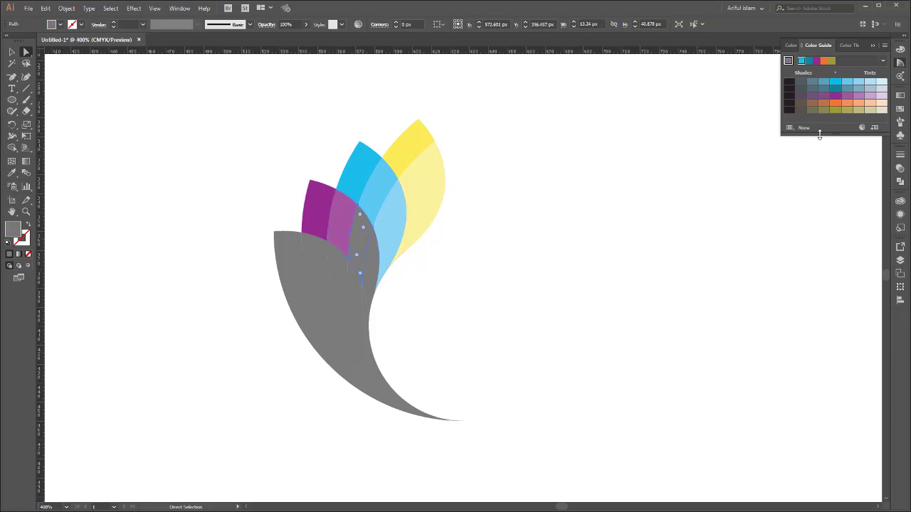
pyautogui.click(858, 100)
pyautogui.click(372, 276)
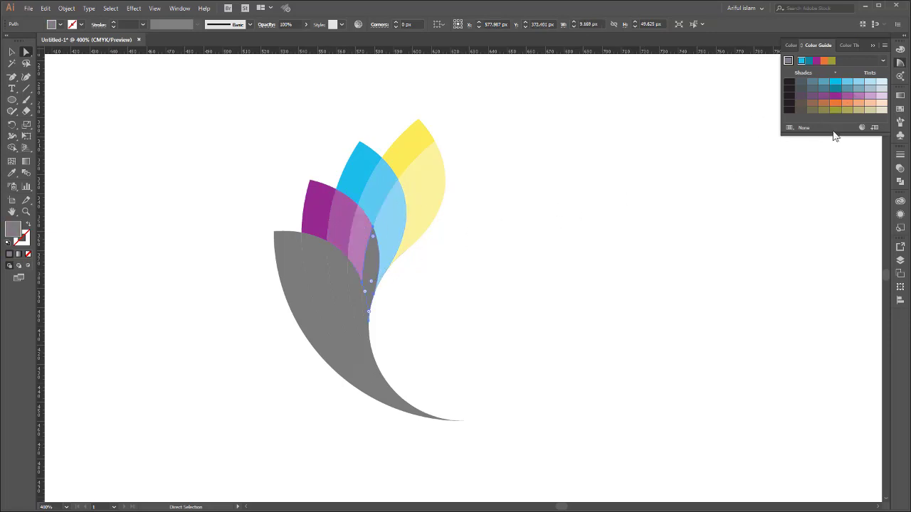
pyautogui.click(872, 104)
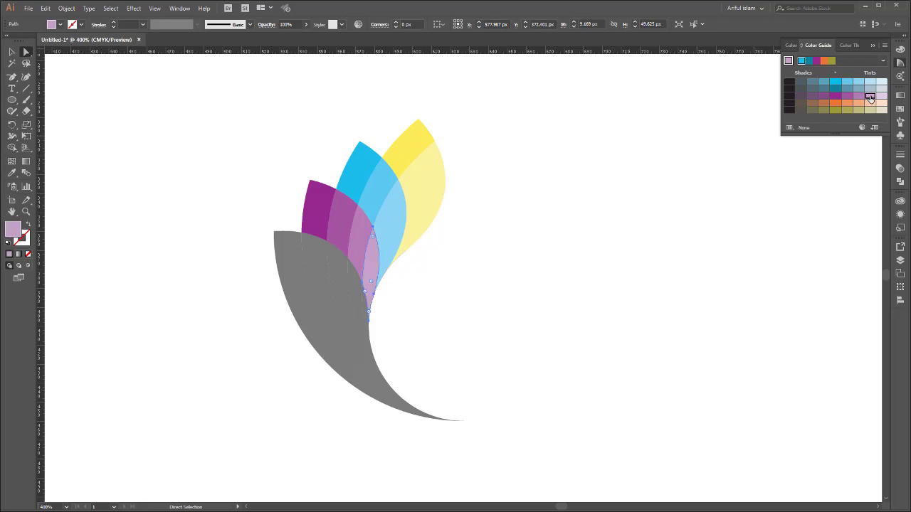
pyautogui.click(286, 257)
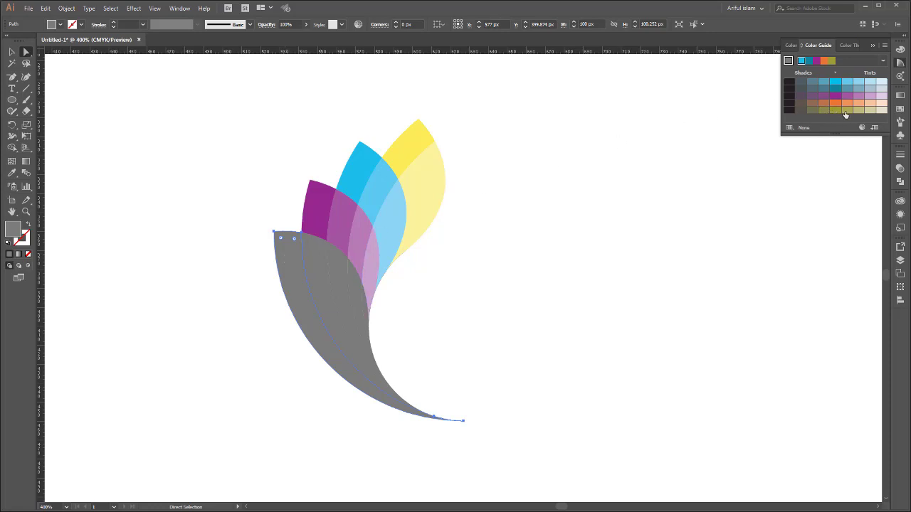
# - Fill the bottom petal's strips olive, light khaki, paler khaki and pale cream
pyautogui.click(846, 110)
pyautogui.click(316, 261)
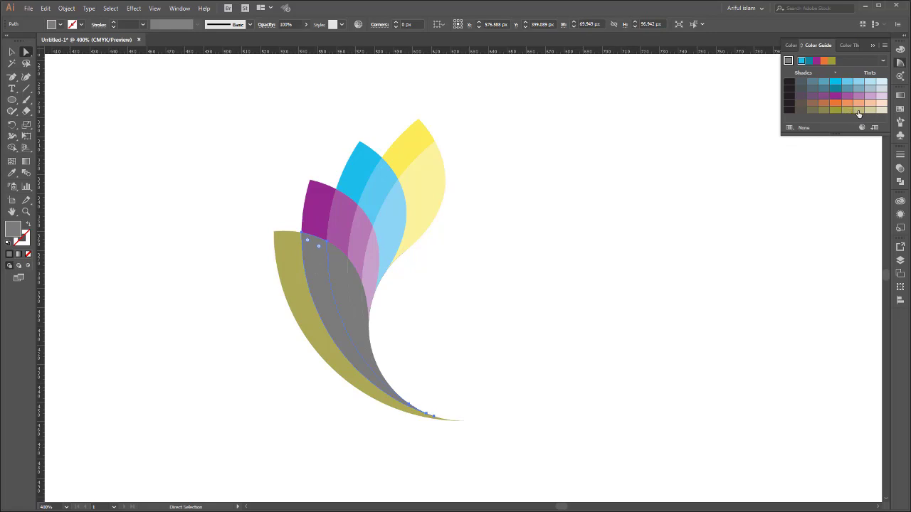
pyautogui.click(859, 113)
pyautogui.click(339, 271)
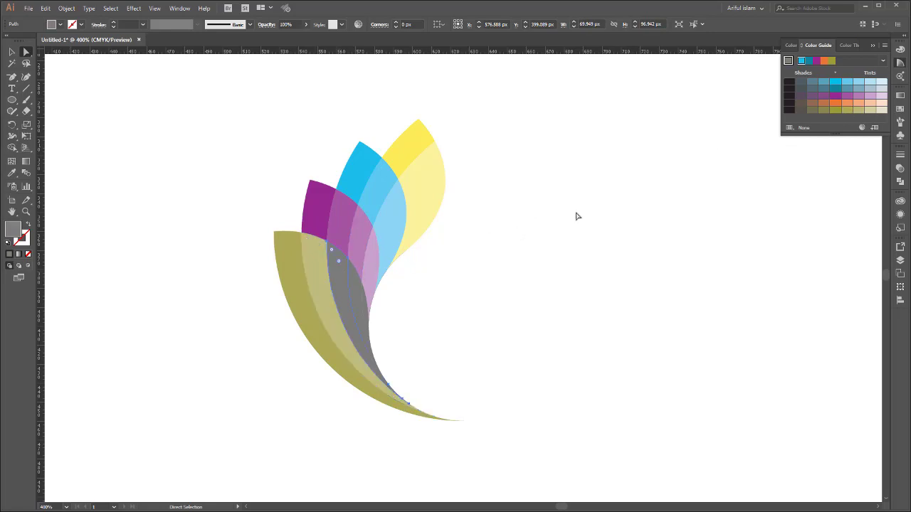
pyautogui.click(859, 112)
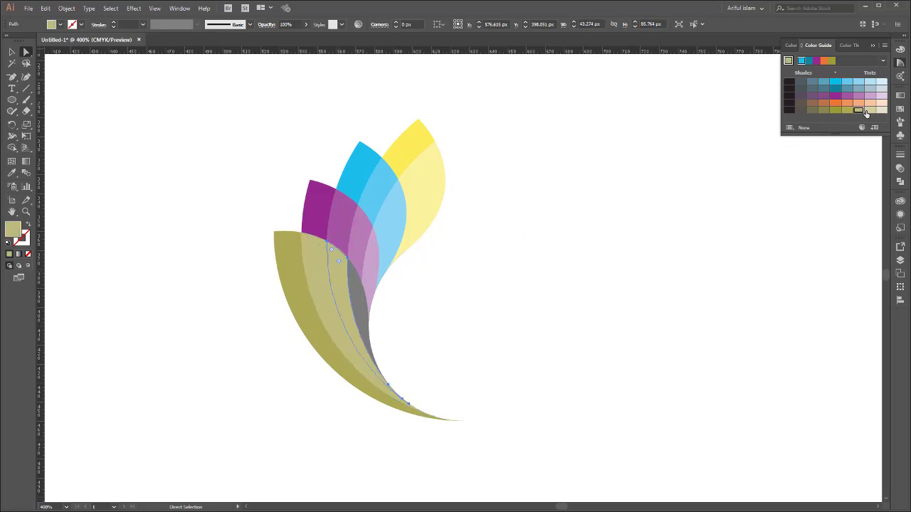
pyautogui.click(870, 110)
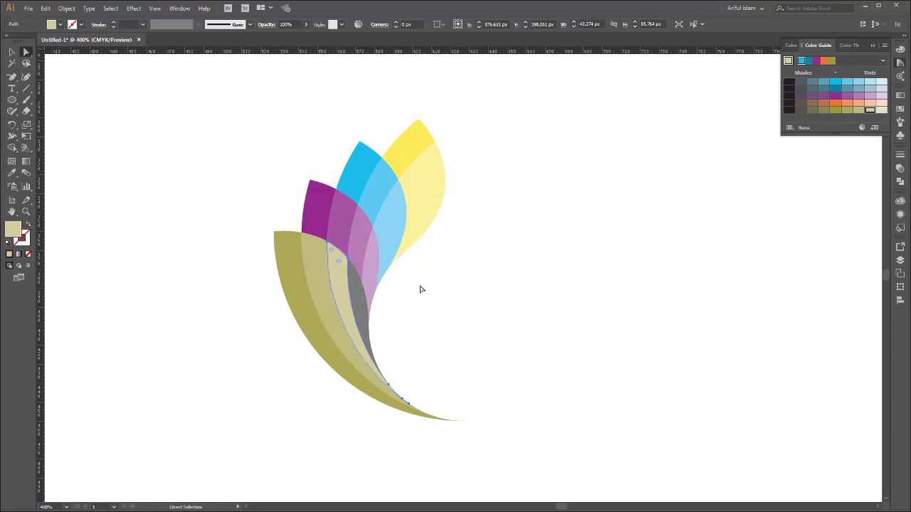
pyautogui.click(355, 290)
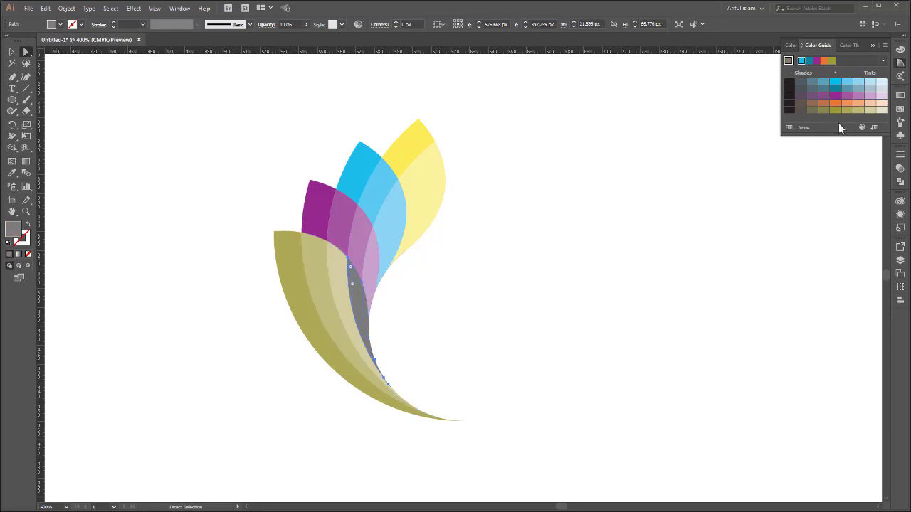
pyautogui.click(869, 114)
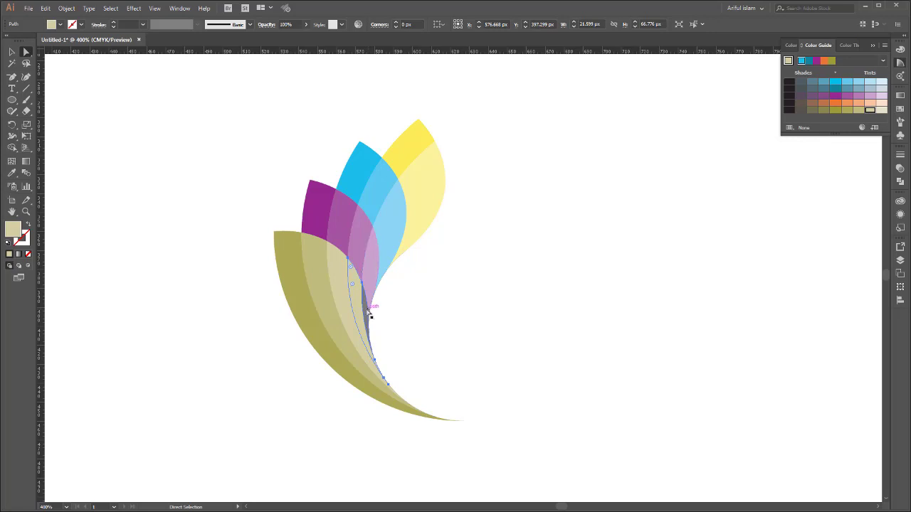
pyautogui.click(366, 312)
pyautogui.click(882, 110)
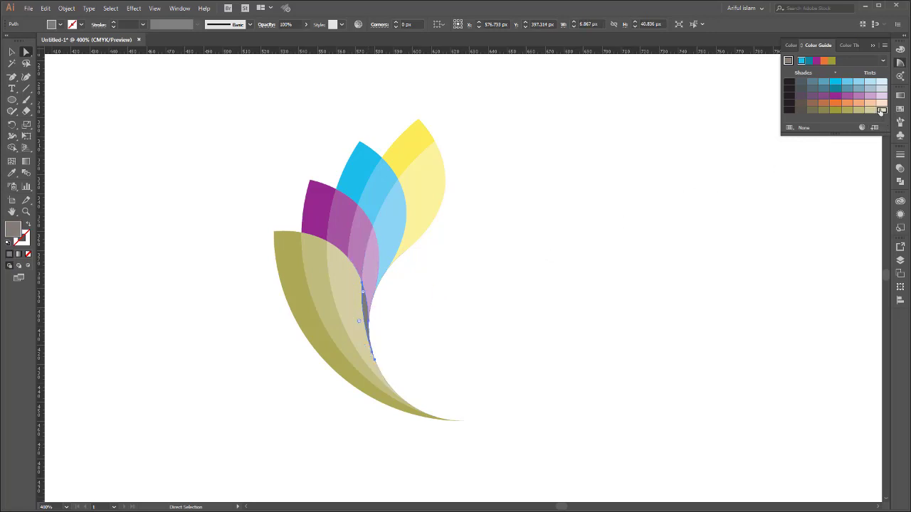
# - Darken the khaki strips and deepen the outer olive strip, then deselect and zoom out
pyautogui.keyDown('shift'); pyautogui.click(342, 279); pyautogui.keyUp('shift')
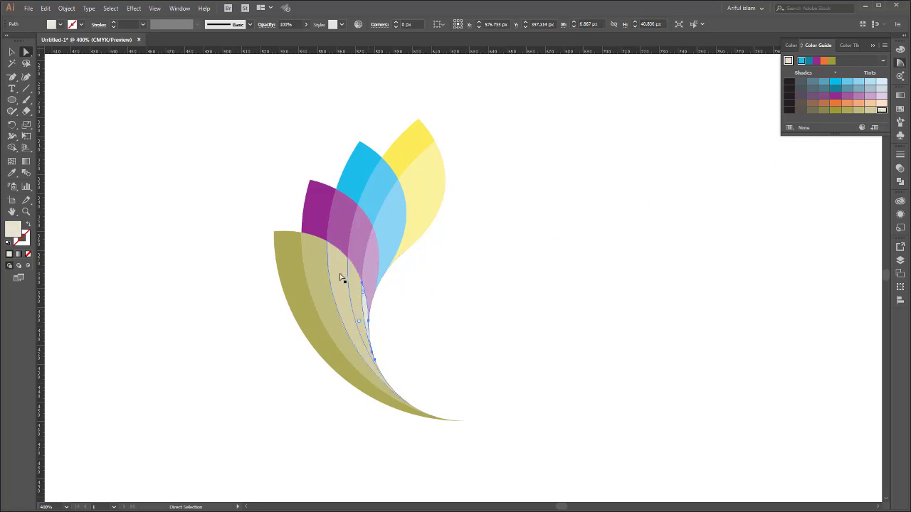
pyautogui.click(342, 279)
pyautogui.click(859, 111)
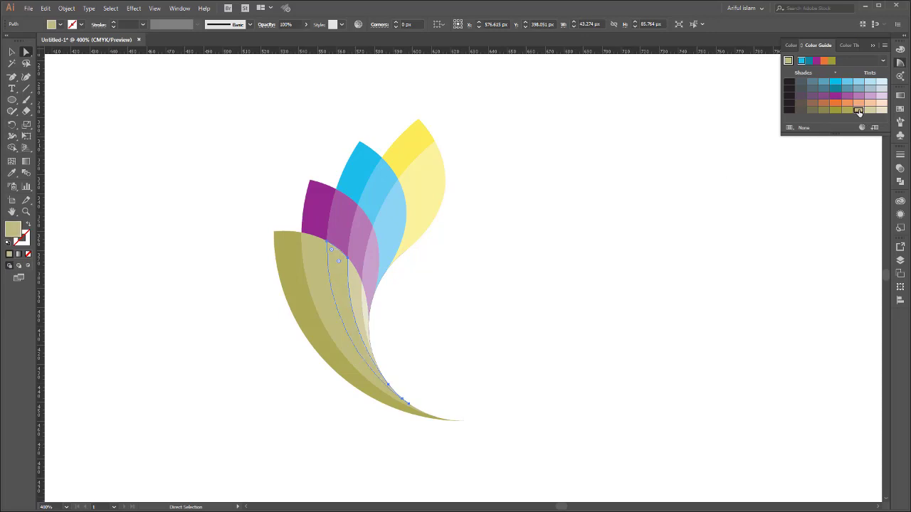
pyautogui.click(318, 264)
pyautogui.click(848, 111)
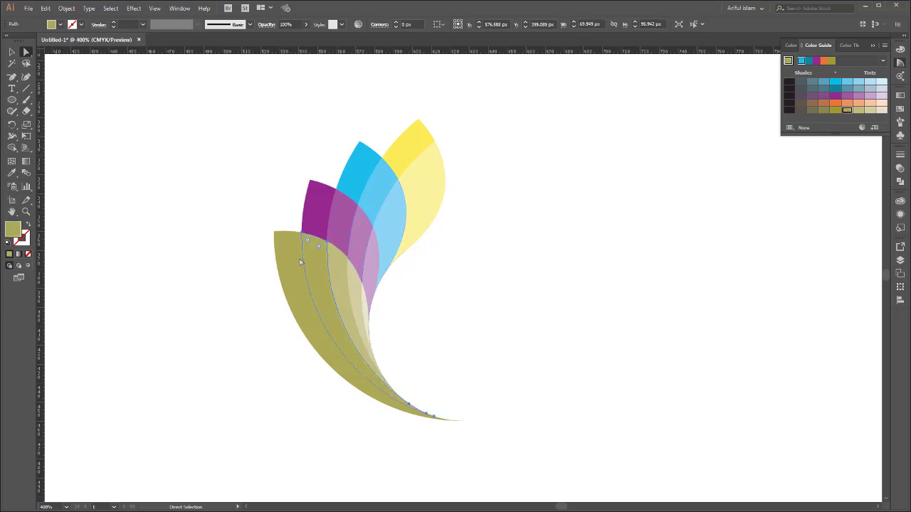
pyautogui.click(292, 262)
pyautogui.click(834, 111)
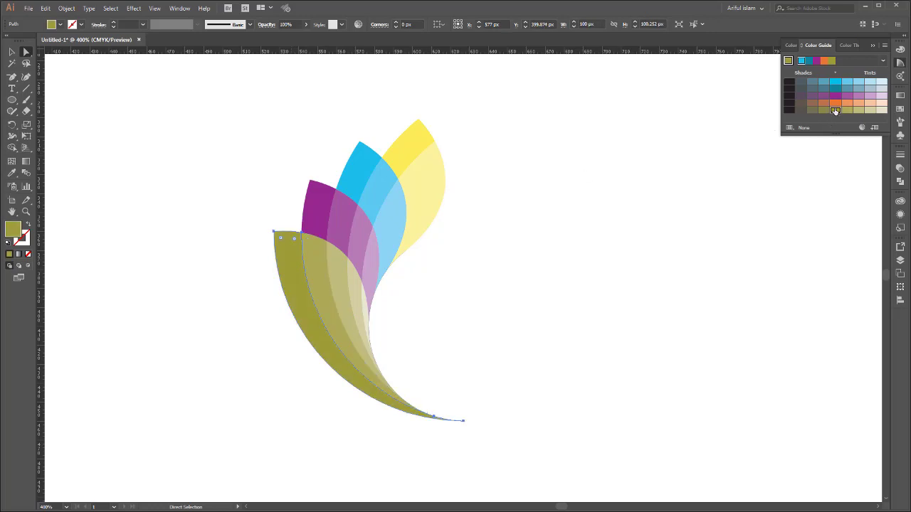
pyautogui.click(530, 194)
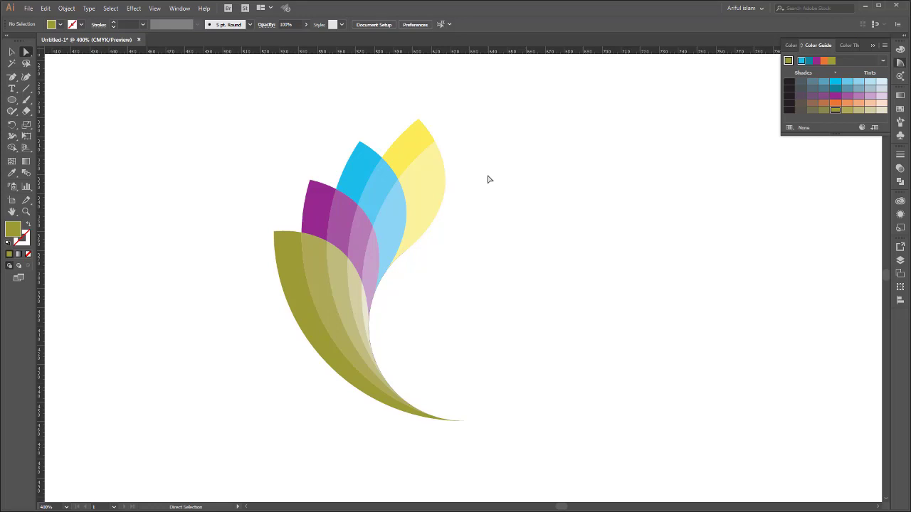
pyautogui.press('space')
pyautogui.keyDown('alt'); pyautogui.click(485, 185); pyautogui.keyUp('alt')
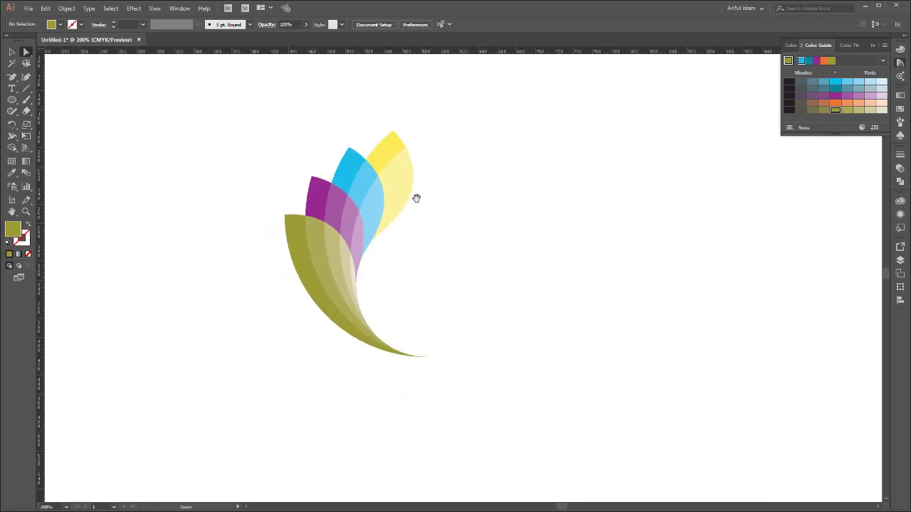
# - Zoom out to the whole artboard, select the entire flower and move it left
pyautogui.keyDown('alt'); pyautogui.click(415, 198); pyautogui.keyUp('alt')
pyautogui.keyDown('alt'); pyautogui.click(415, 171); pyautogui.keyUp('alt')
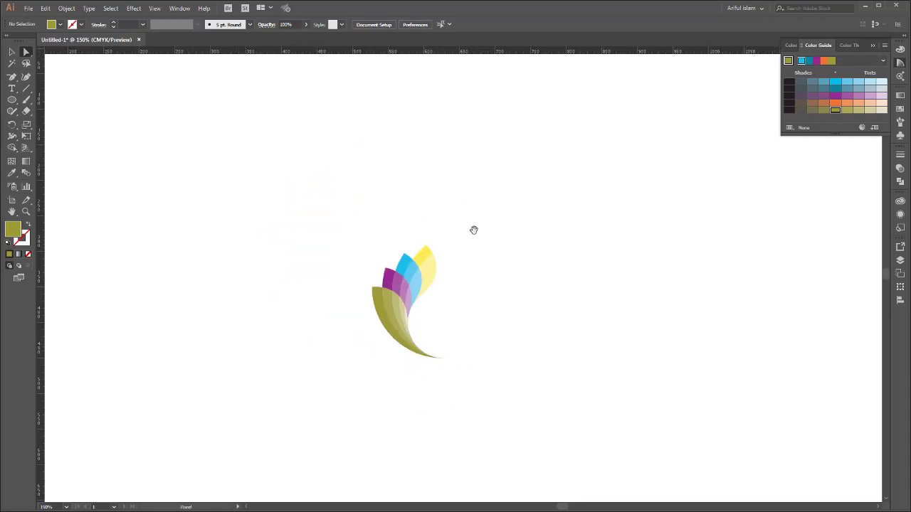
pyautogui.keyDown('alt'); pyautogui.click(471, 230); pyautogui.keyUp('alt')
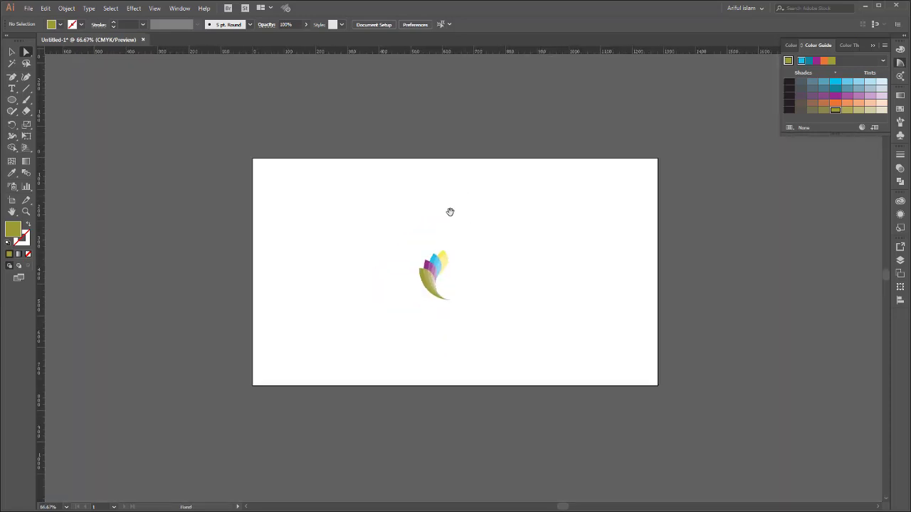
pyautogui.moveTo(496, 355); pyautogui.dragTo(478, 326)
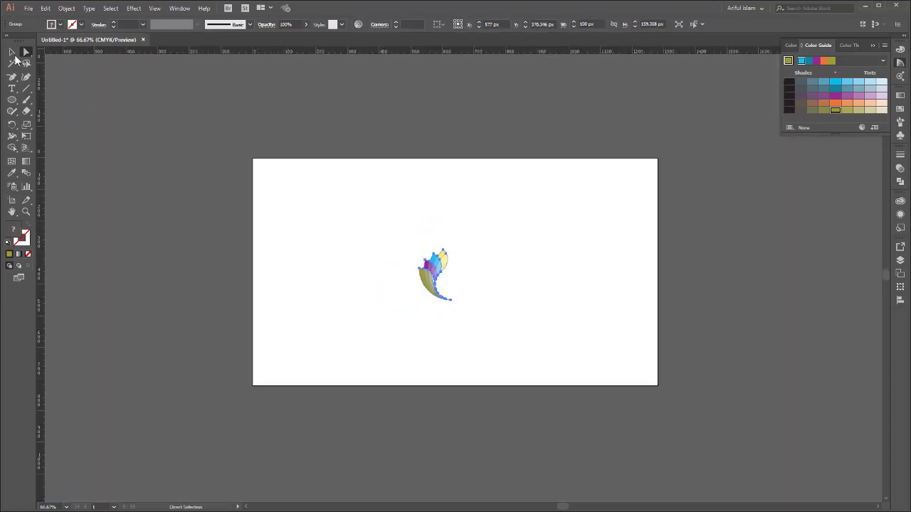
pyautogui.click(12, 52)
pyautogui.moveTo(366, 203)
pyautogui.mouseDown()
pyautogui.moveTo(484, 325)
pyautogui.moveTo(644, 375)
pyautogui.moveTo(487, 358)
pyautogui.mouseUp()
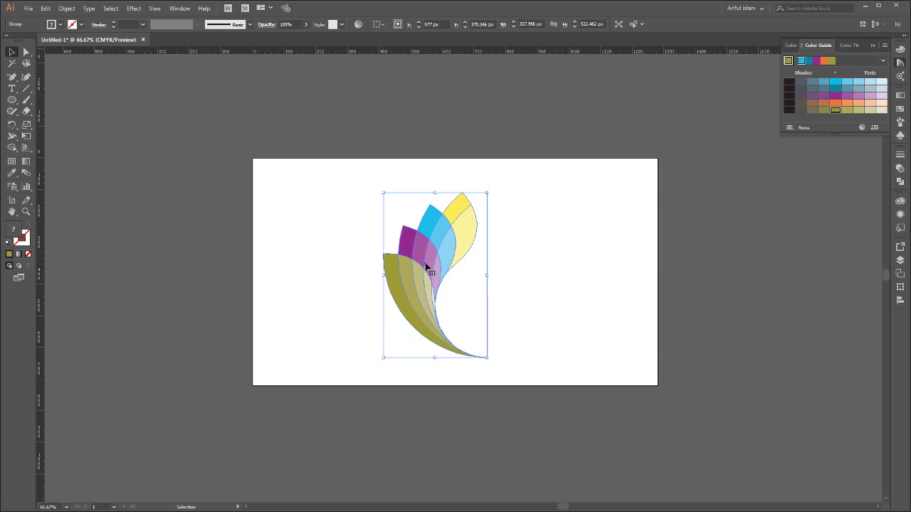
pyautogui.click(66, 8)
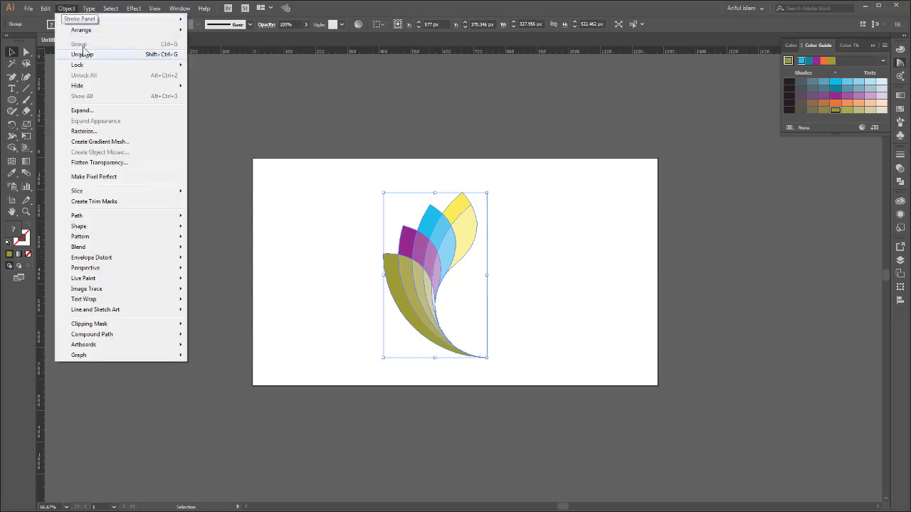
pyautogui.click(352, 179)
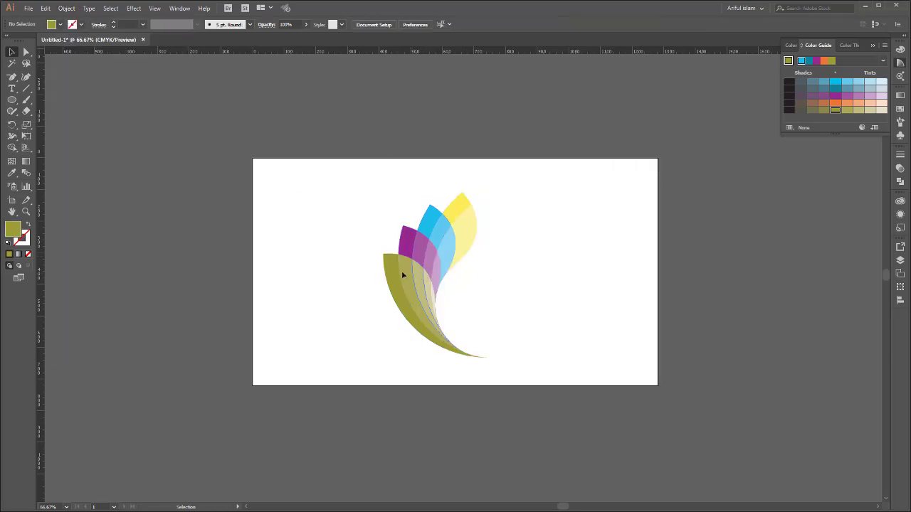
pyautogui.moveTo(402, 275); pyautogui.dragTo(348, 277)
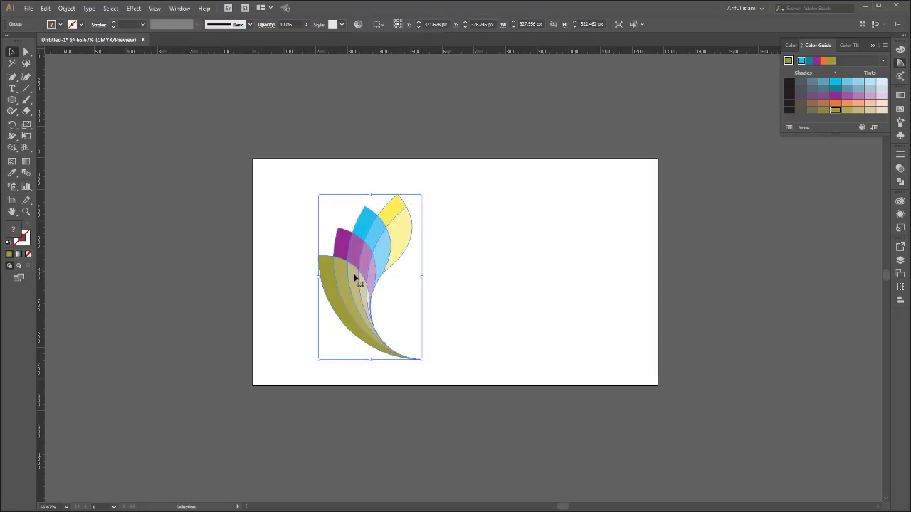
# - Make a vertical Reflect copy of the petal group and place it to the right
pyautogui.rightClick(355, 277)
pyautogui.moveTo(384, 359)
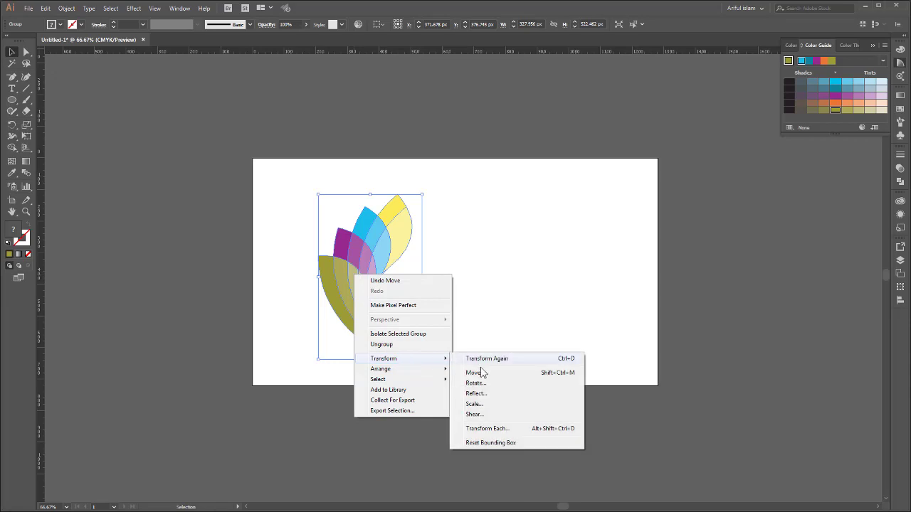
pyautogui.click(476, 394)
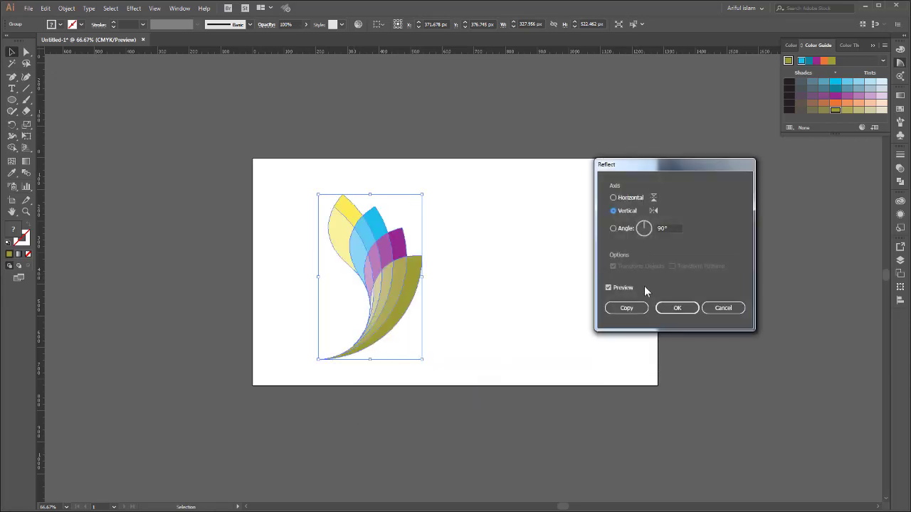
pyautogui.click(623, 308)
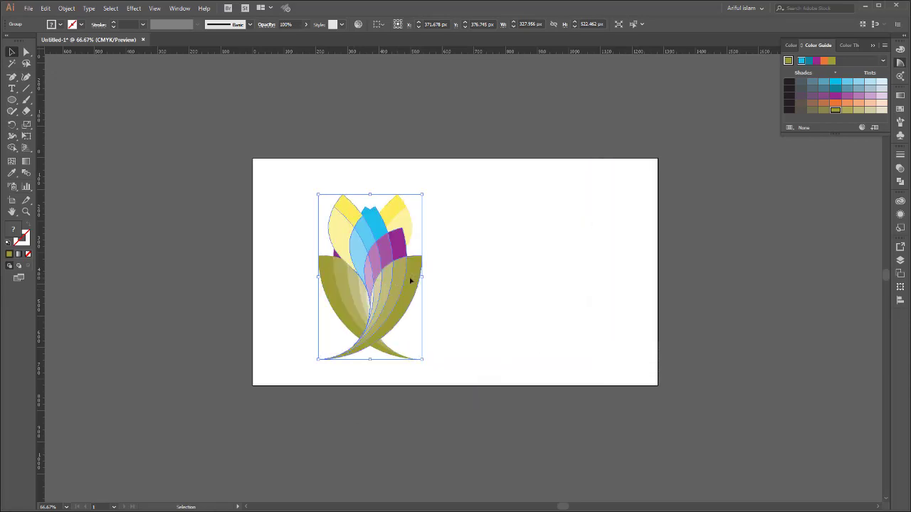
pyautogui.moveTo(413, 283)
pyautogui.mouseDown()
pyautogui.moveTo(552, 282)
pyautogui.moveTo(517, 300)
pyautogui.moveTo(541, 295)
pyautogui.mouseUp()
pyautogui.click(604, 272)
pyautogui.hotkey('ctrl', '1')
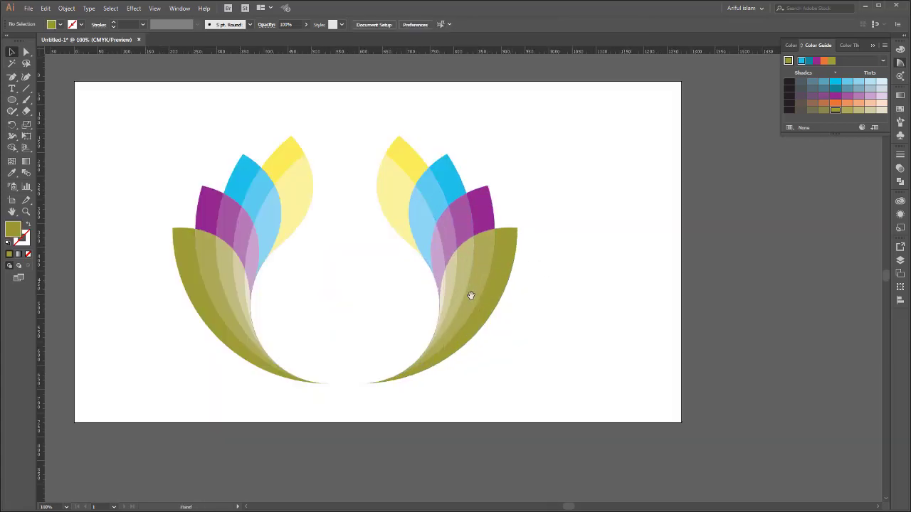
pyautogui.moveTo(471, 295); pyautogui.dragTo(577, 266)
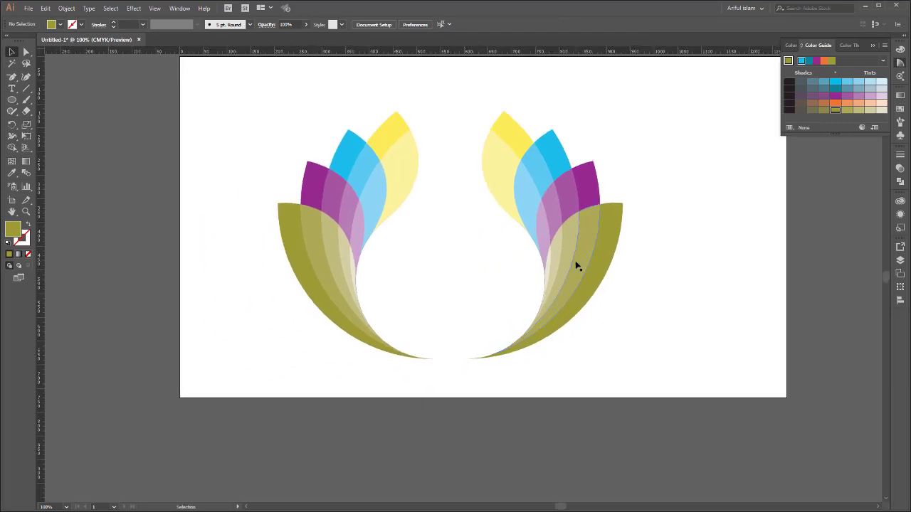
pyautogui.moveTo(474, 95); pyautogui.dragTo(662, 397)
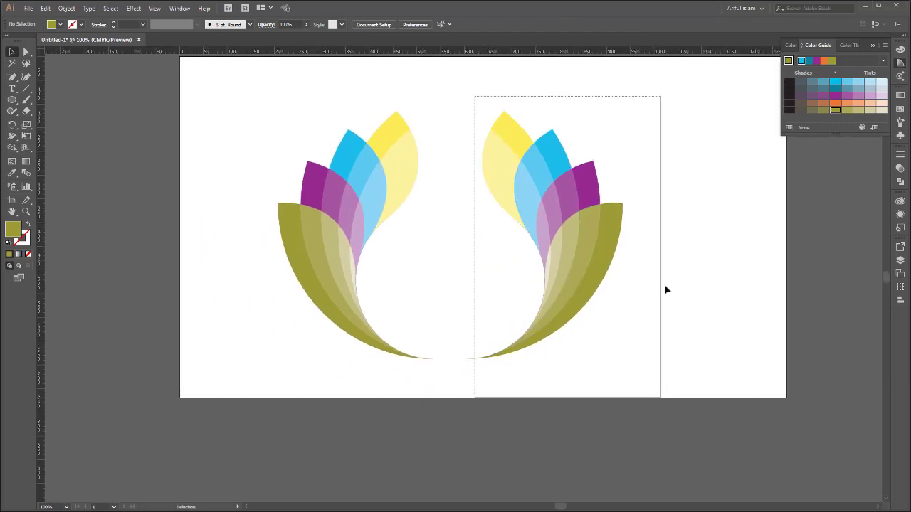
pyautogui.moveTo(705, 80); pyautogui.dragTo(455, 421)
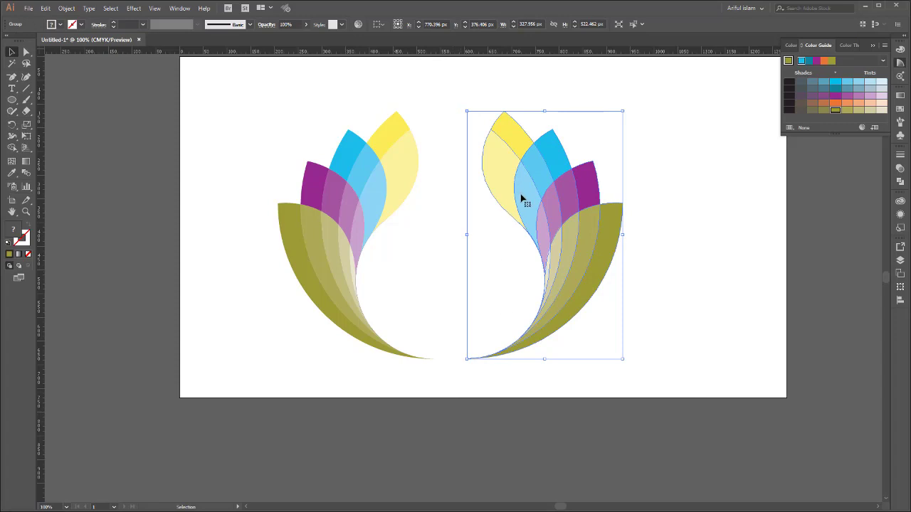
pyautogui.click(669, 190)
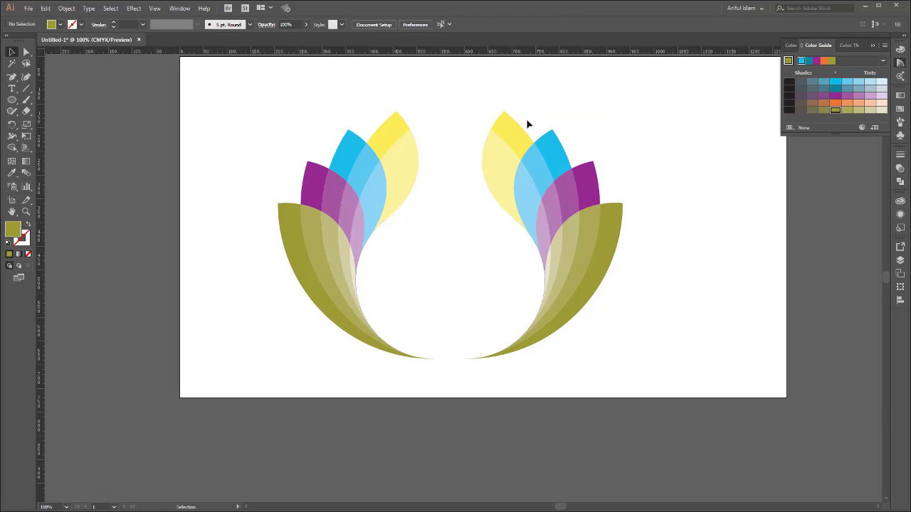
# - Nudge the right flower half three steps left toward the other half
pyautogui.press('space')
pyautogui.keyDown('ctrl'); pyautogui.keyDown('alt'); pyautogui.click(448, 254); pyautogui.keyUp('alt'); pyautogui.keyUp('ctrl')
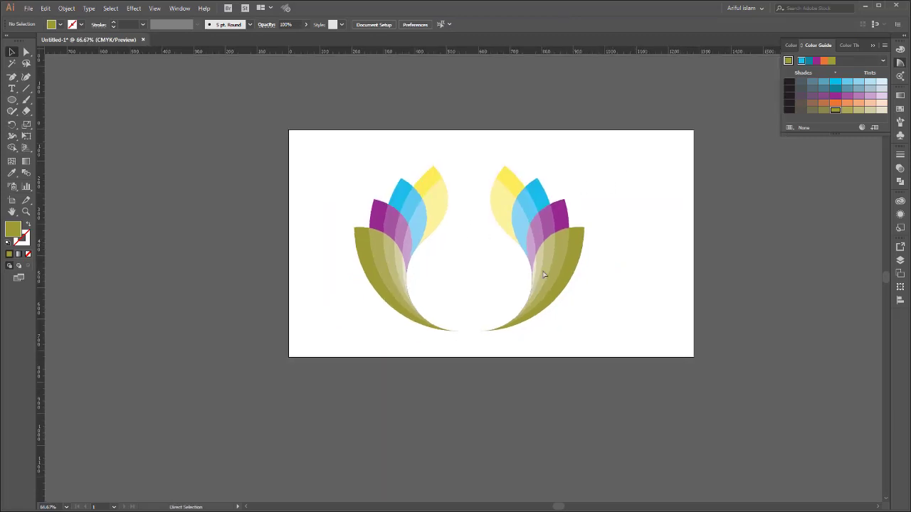
pyautogui.moveTo(635, 143); pyautogui.dragTo(463, 349)
pyautogui.click(631, 220)
pyautogui.moveTo(647, 166); pyautogui.dragTo(518, 296)
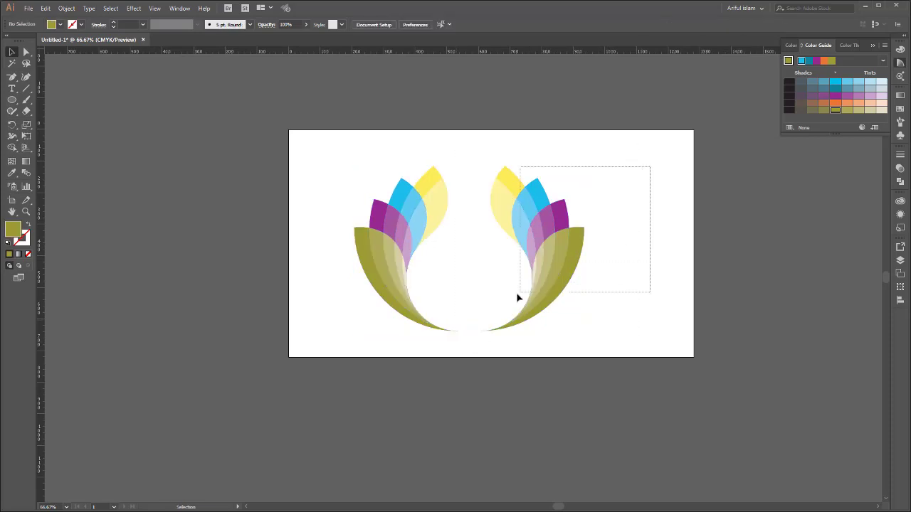
pyautogui.press('Left')
pyautogui.press('Left')
pyautogui.press('Left')
pyautogui.press('Left')
pyautogui.press('Left')
pyautogui.press('Left')
pyautogui.press('Left')
pyautogui.press('Left')
pyautogui.press('Left')
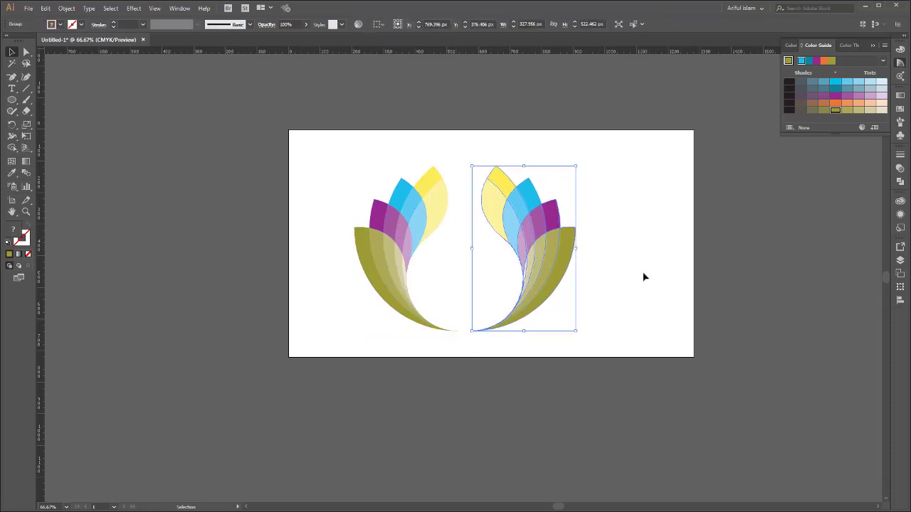
pyautogui.press('Left')
pyautogui.press('Left')
pyautogui.press('Left')
pyautogui.press('Left')
pyautogui.press('Left')
pyautogui.press('Left')
pyautogui.press('Left')
pyautogui.press('Left')
pyautogui.press('Left')
pyautogui.press('Left')
pyautogui.press('Left')
pyautogui.press('Left')
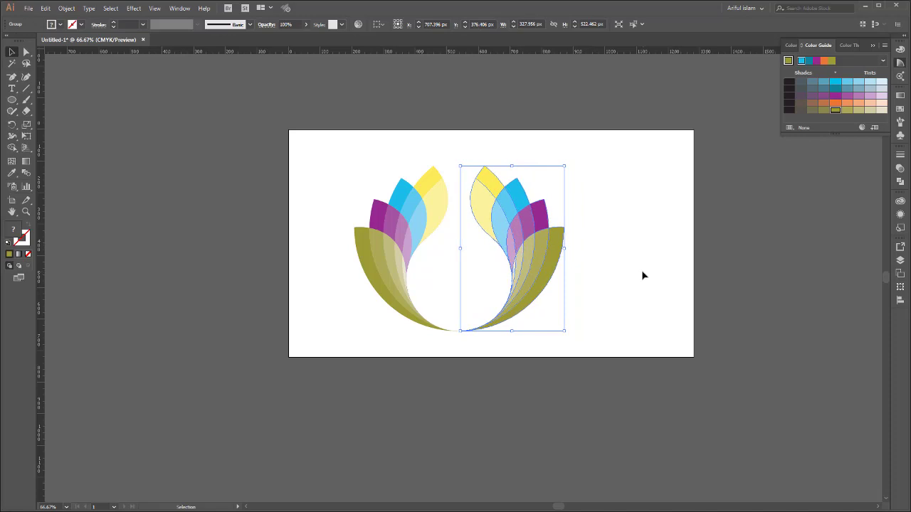
pyautogui.press('Left')
pyautogui.press('Left')
pyautogui.press('Left')
pyautogui.press('Left')
pyautogui.press('Left')
# - Group both lotus halves and move the group to the artboard centre, slightly higher
pyautogui.moveTo(319, 141)
pyautogui.mouseDown()
pyautogui.moveTo(596, 371)
pyautogui.moveTo(616, 338)
pyautogui.mouseUp()
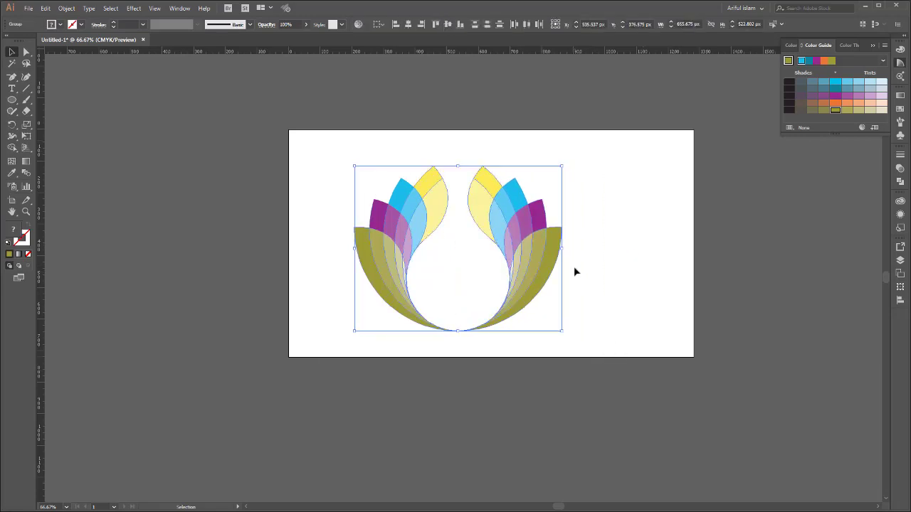
pyautogui.click(67, 8)
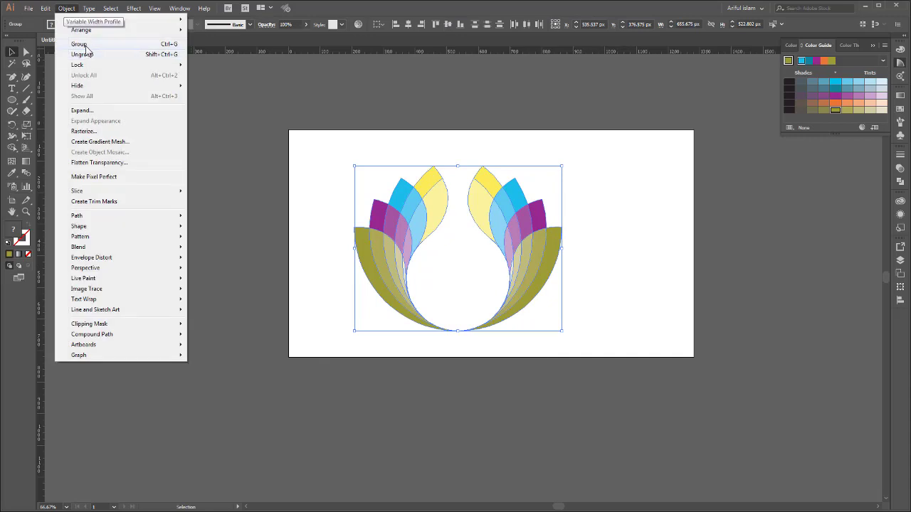
pyautogui.click(79, 43)
pyautogui.click(425, 141)
pyautogui.moveTo(526, 239); pyautogui.dragTo(560, 234)
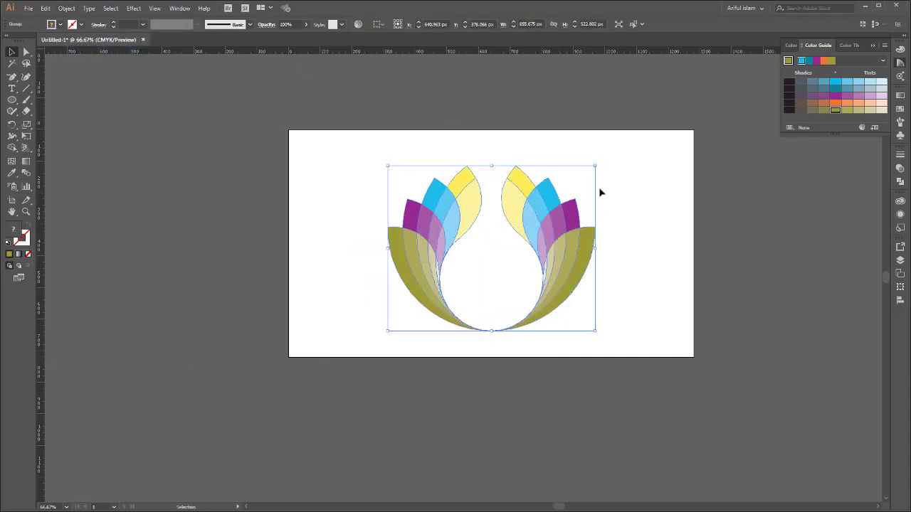
pyautogui.moveTo(556, 211); pyautogui.dragTo(556, 207)
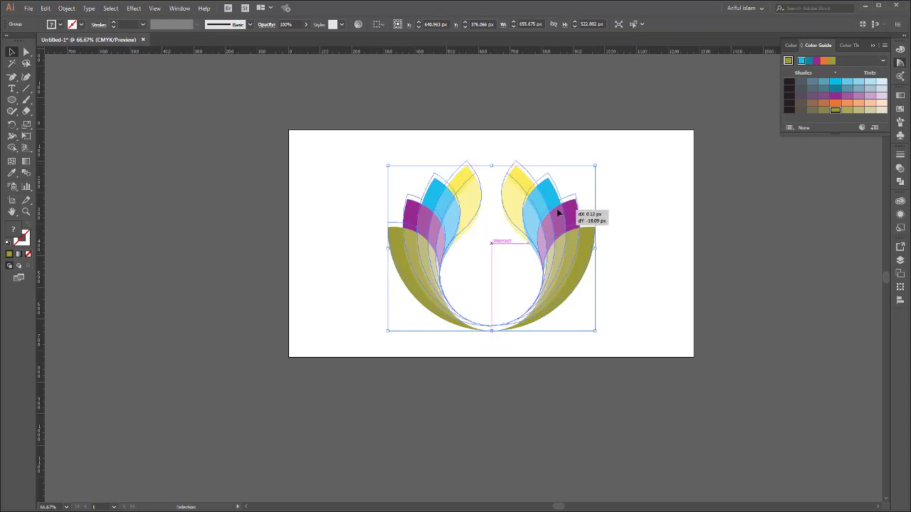
pyautogui.click(631, 227)
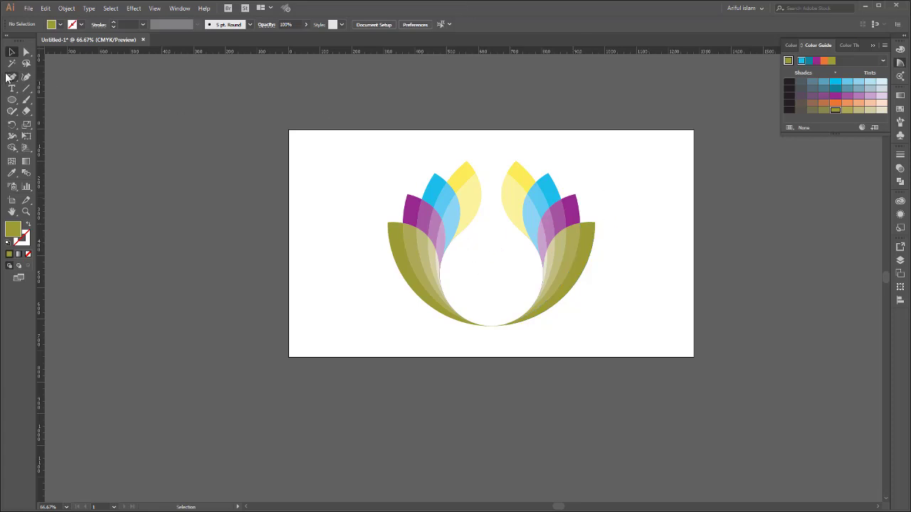
# - Draw an artboard-covering rectangle and fill it with a linear gradient
pyautogui.click(12, 101)
pyautogui.moveTo(12, 101); pyautogui.dragTo(50, 100)
pyautogui.moveTo(290, 131); pyautogui.dragTo(694, 357)
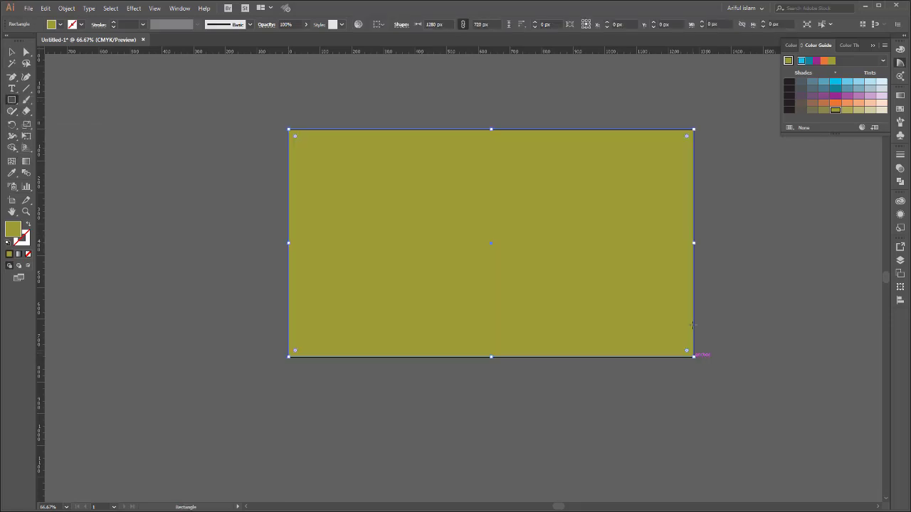
pyautogui.click(901, 96)
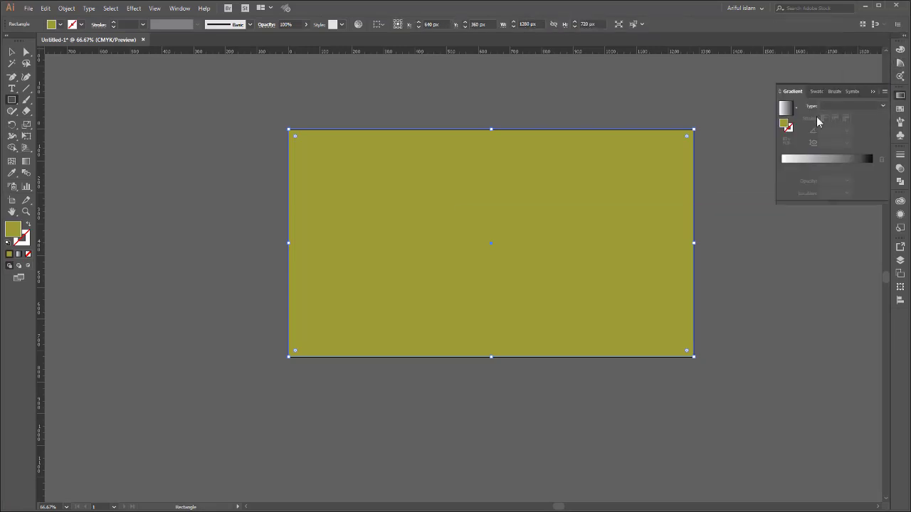
pyautogui.click(821, 158)
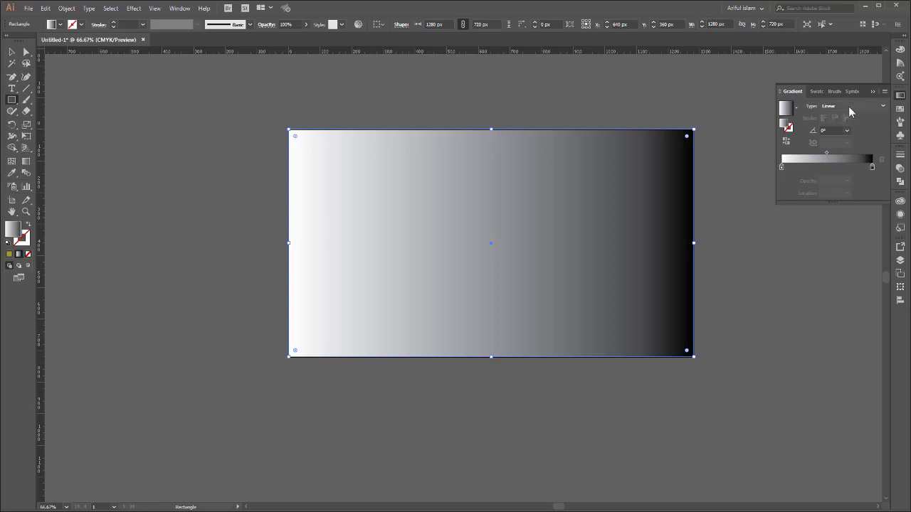
# - Set the gradient angle to -90° and the top stop to 36% grey
pyautogui.click(847, 130)
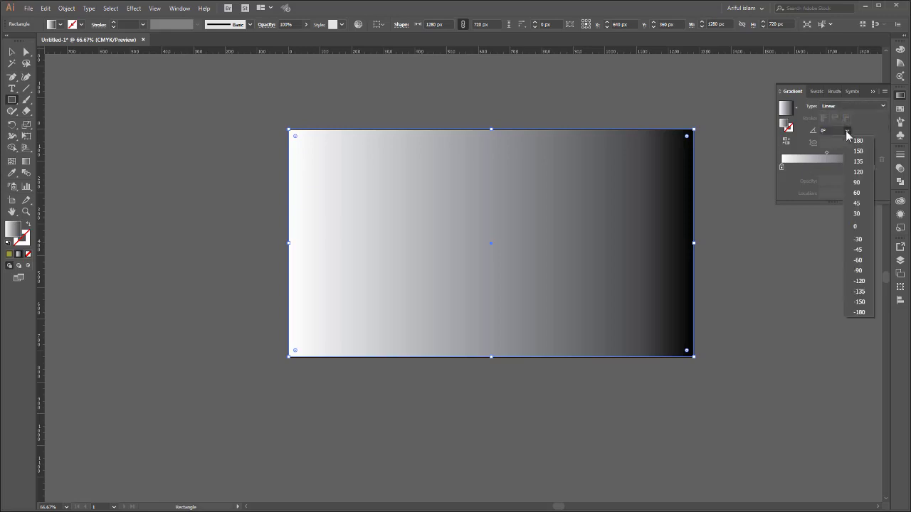
pyautogui.click(859, 271)
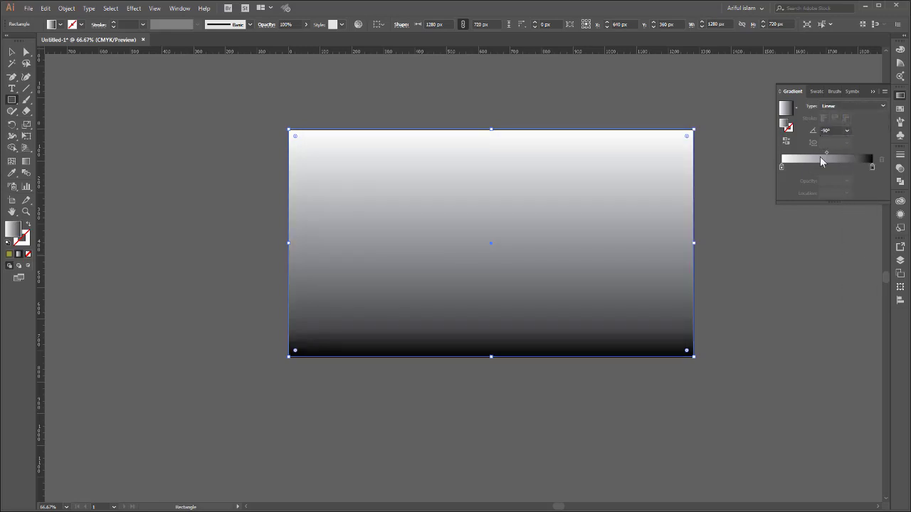
pyautogui.doubleClick(781, 167)
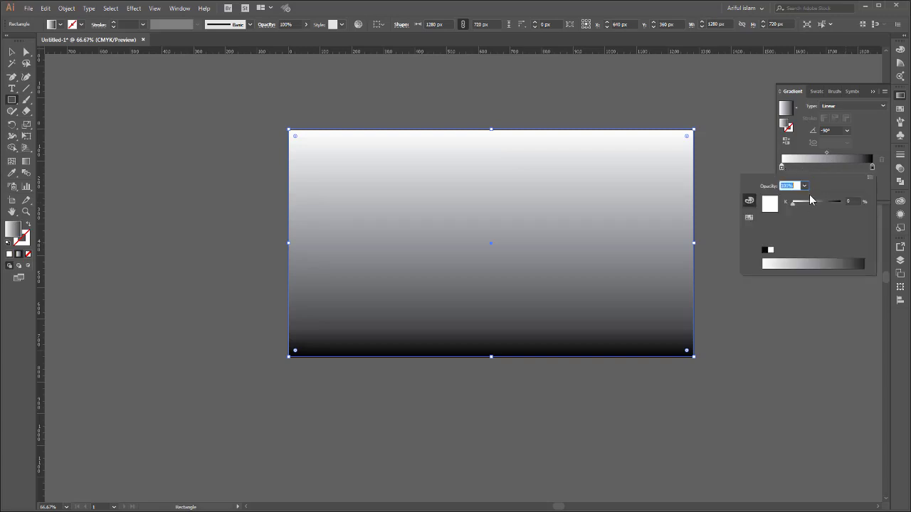
pyautogui.moveTo(810, 206); pyautogui.dragTo(814, 206)
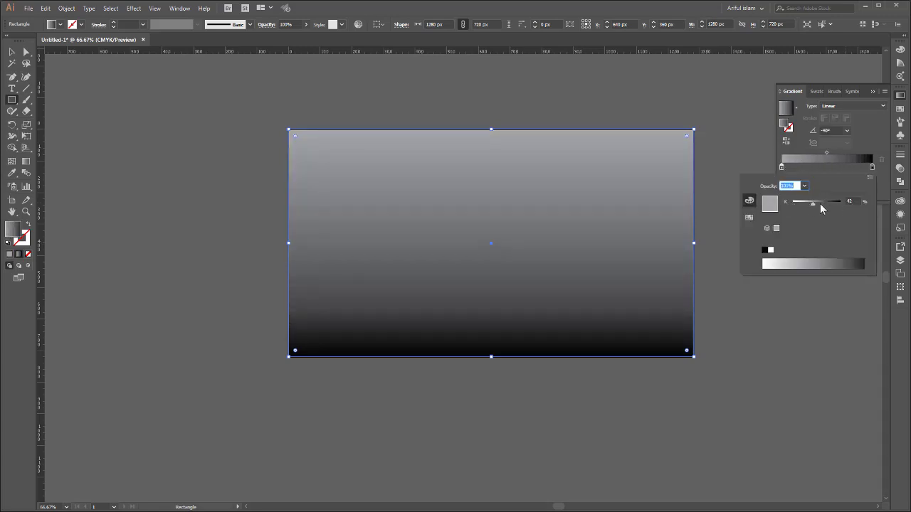
pyautogui.moveTo(813, 205); pyautogui.dragTo(810, 205)
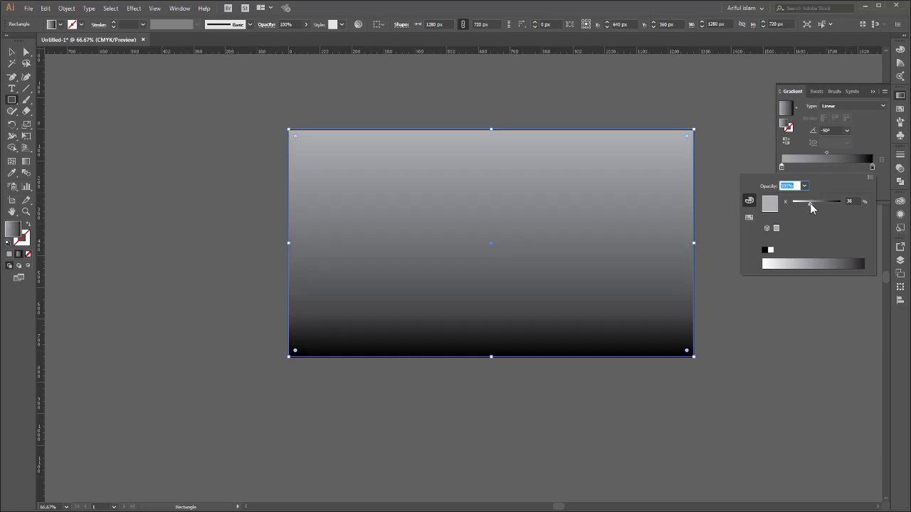
pyautogui.press('Escape')
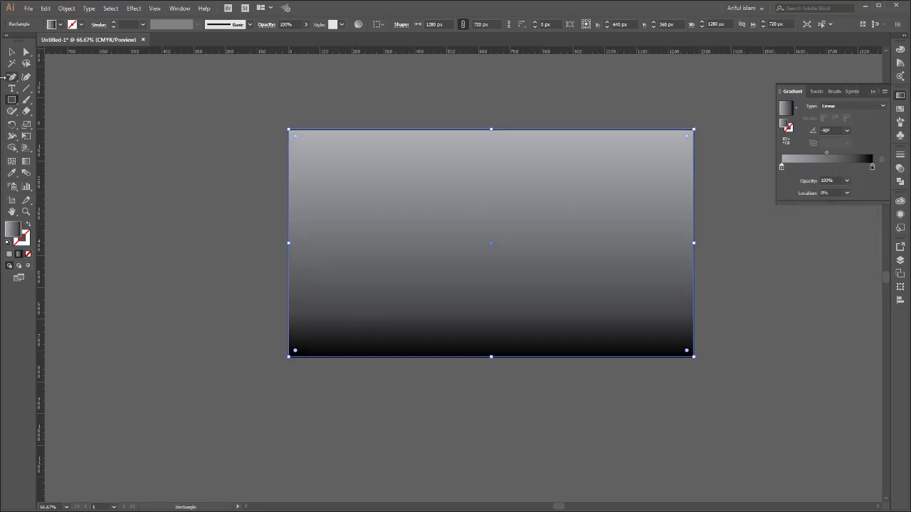
# - Send the gradient rectangle to the back so the lotus sits in front
pyautogui.press('v')
pyautogui.rightClick(642, 164)
pyautogui.moveTo(669, 310)
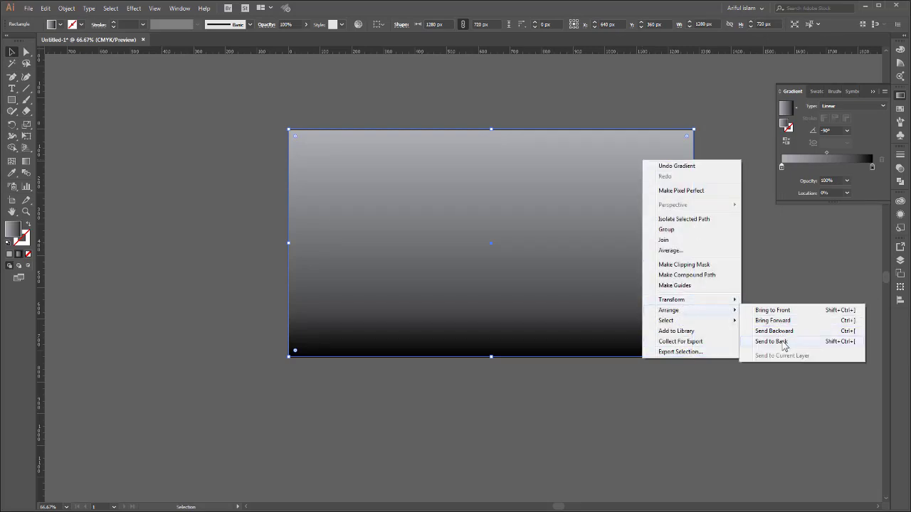
pyautogui.click(772, 342)
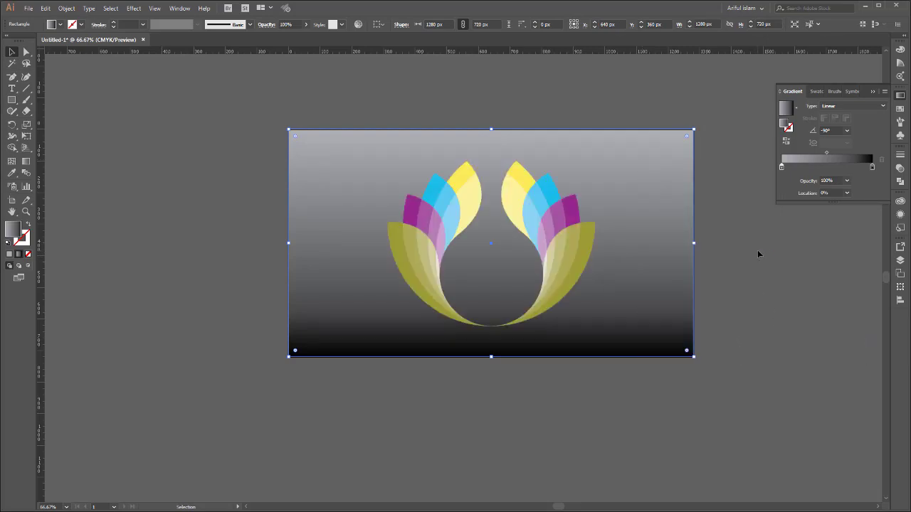
pyautogui.click(704, 251)
pyautogui.click(560, 246)
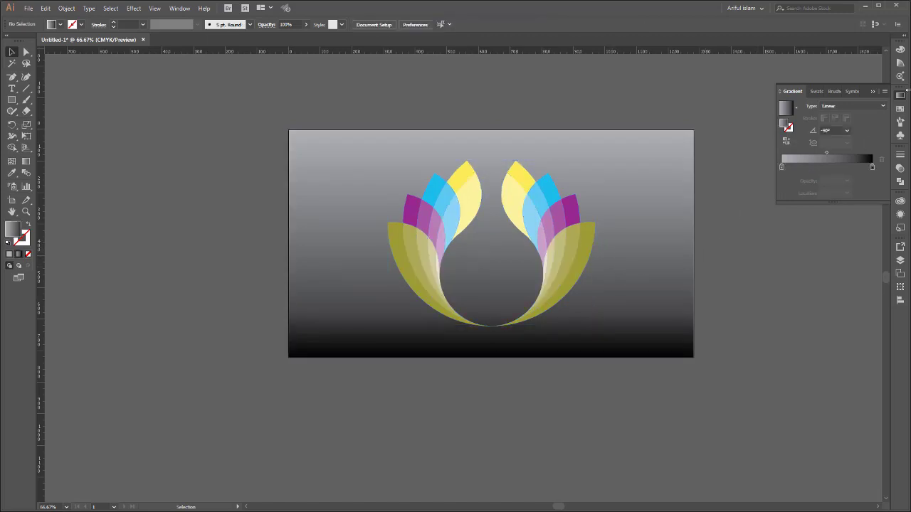
# - Enlarge the lotus group to roughly 677 × 540 px around its centre
pyautogui.click(875, 92)
pyautogui.hotkey('ctrl', '-')
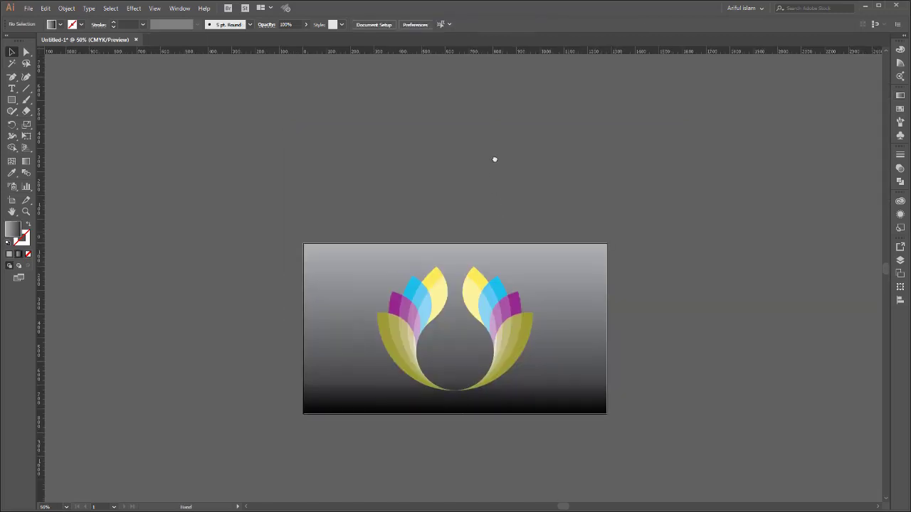
pyautogui.hotkey('ctrl', 'a')
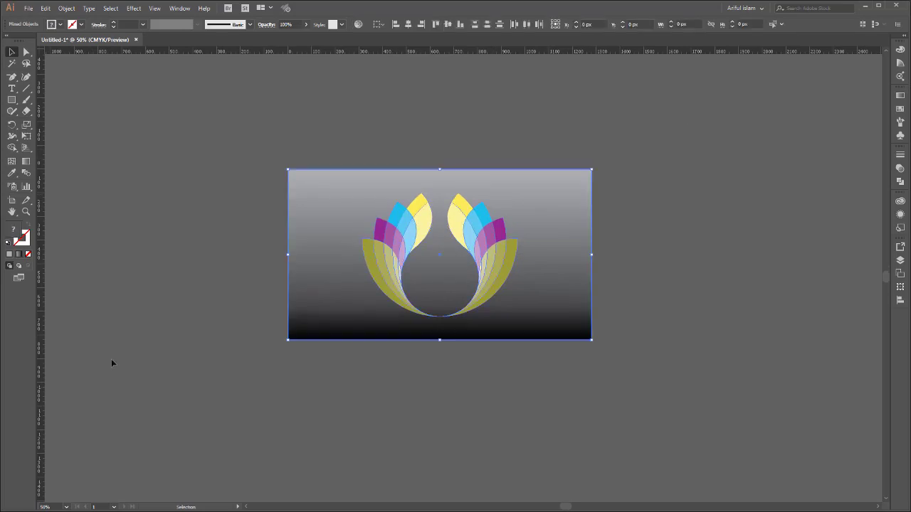
pyautogui.click(622, 305)
pyautogui.click(486, 244)
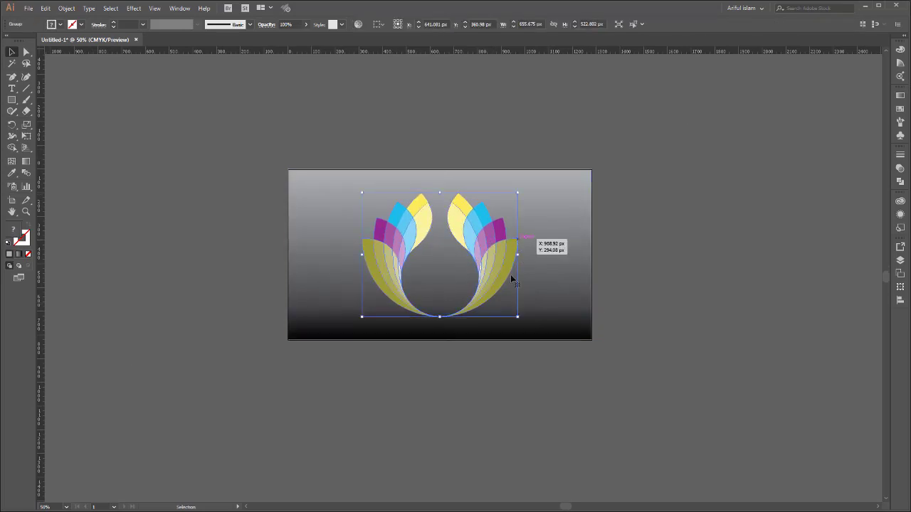
pyautogui.moveTo(518, 318); pyautogui.dragTo(531, 327)
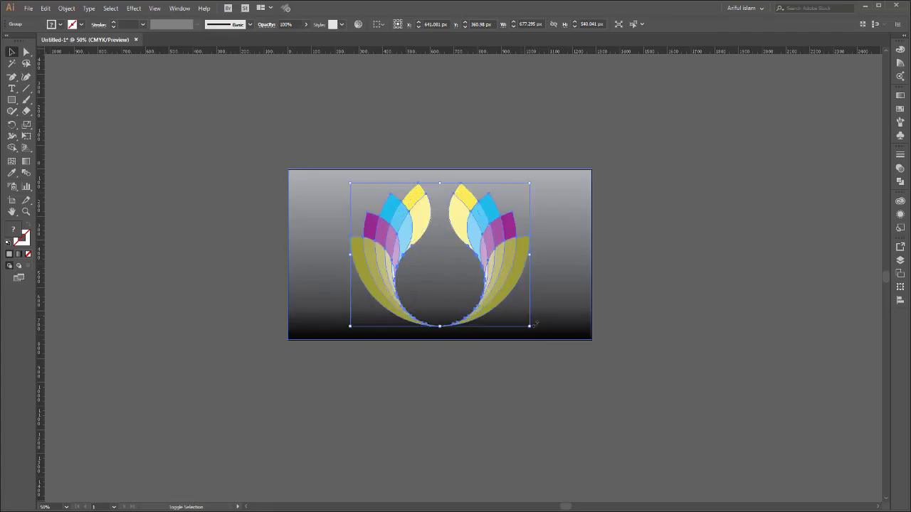
pyautogui.click(635, 294)
pyautogui.hotkey('ctrl', '=')
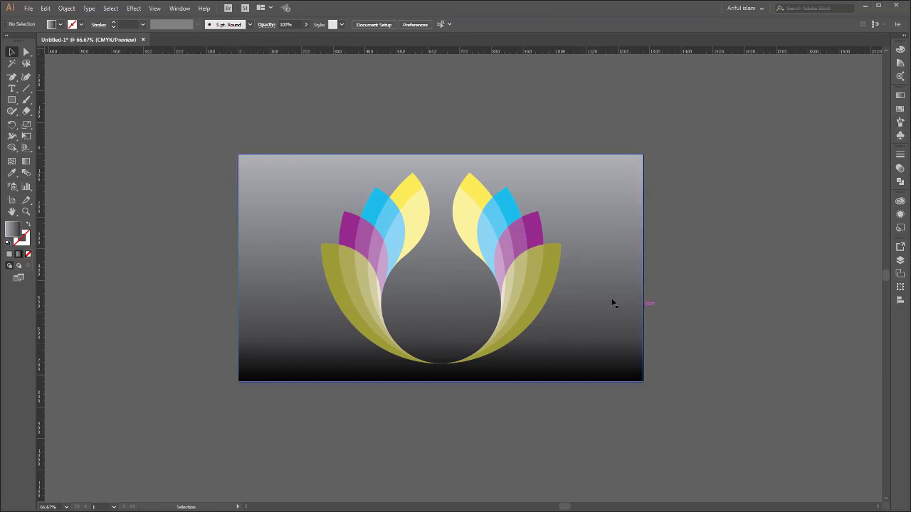
# - Select the background rectangle and start editing its black gradient stop colour
pyautogui.click(611, 299)
pyautogui.click(899, 95)
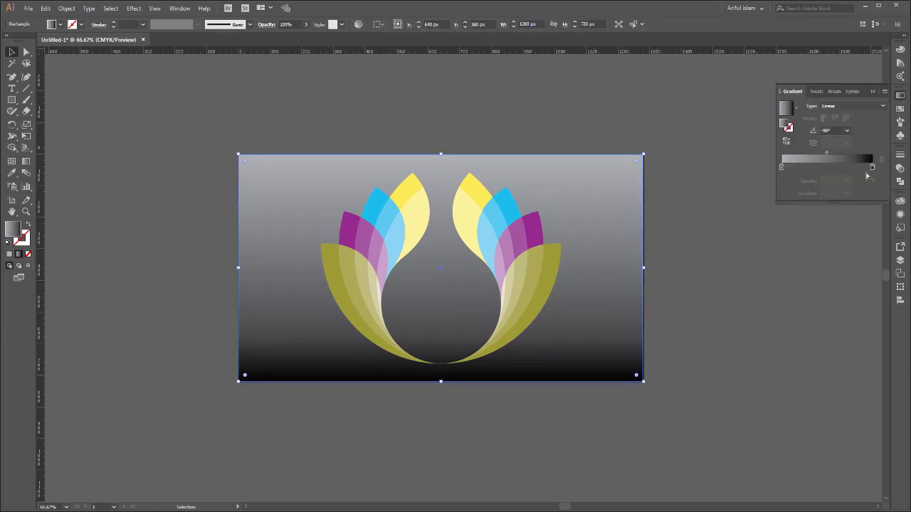
pyautogui.doubleClick(873, 168)
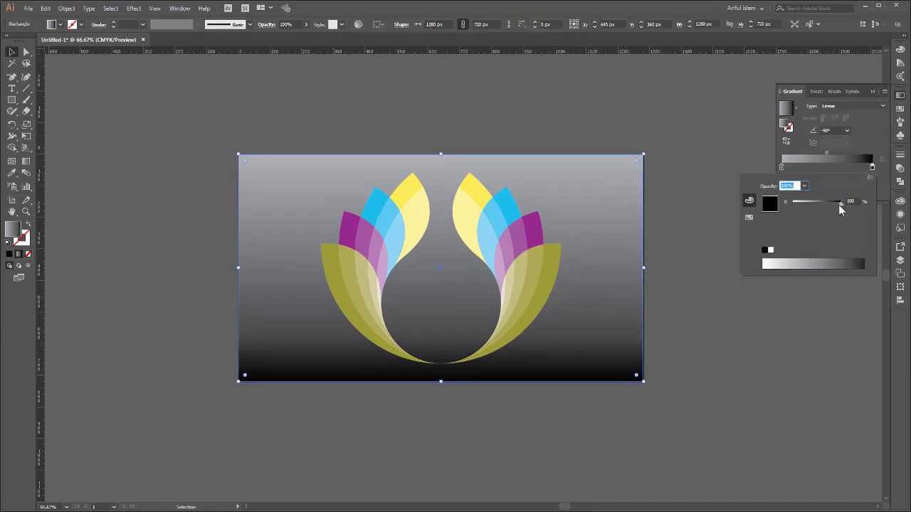